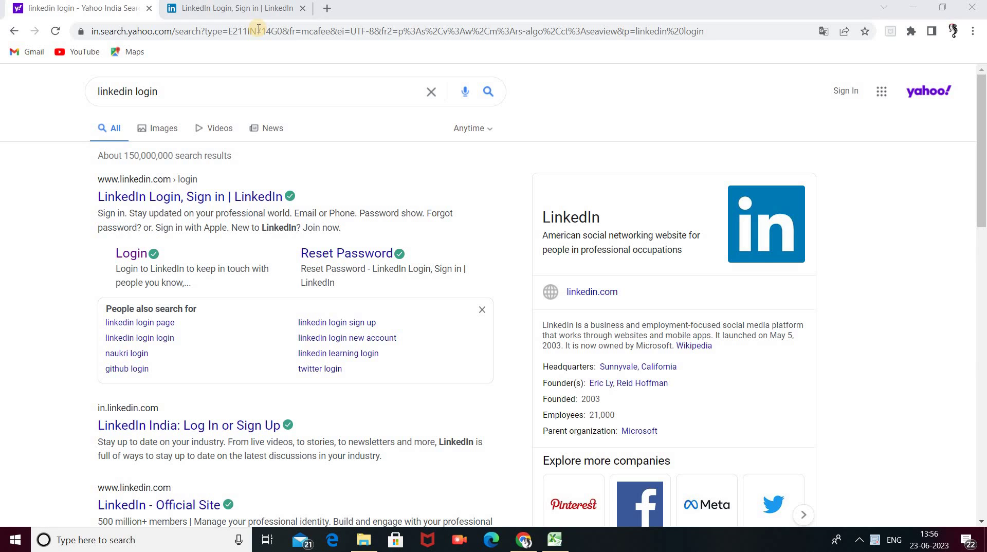
Step: Sign in to LinkedIn with the prefilled e-mail and password, and skip adding a phone number
{"action": "left_click", "coordinate": [244, 16]}
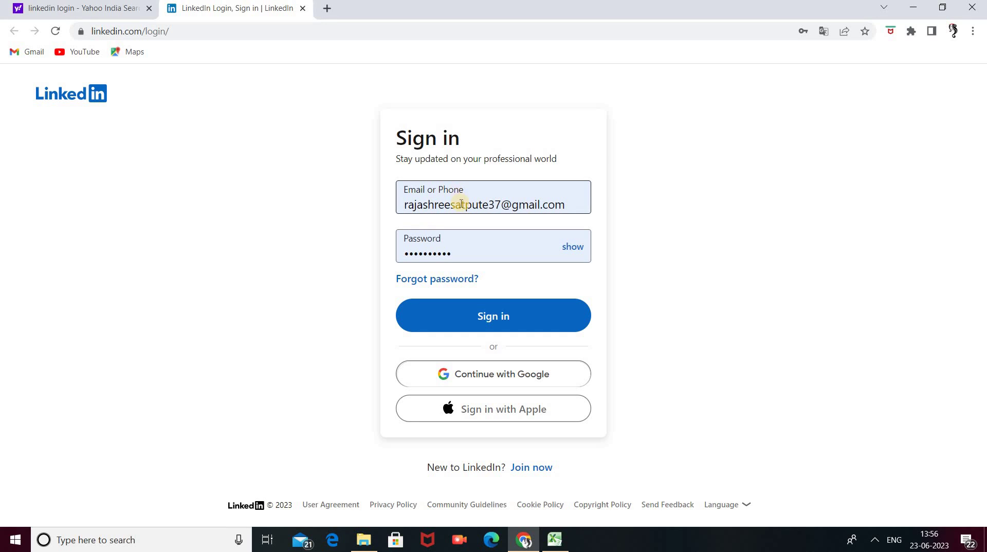
{"action": "left_click", "coordinate": [453, 250]}
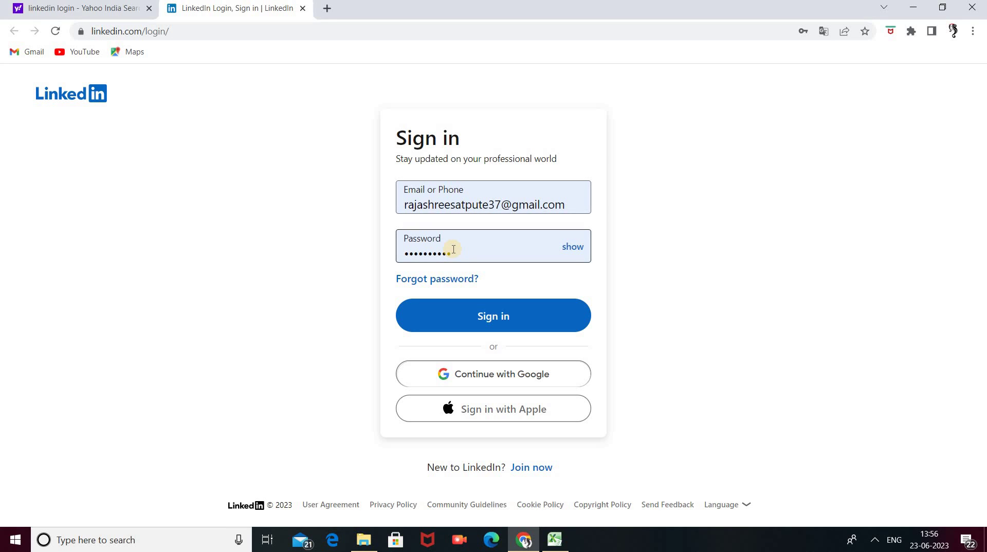
{"action": "left_click", "coordinate": [483, 320]}
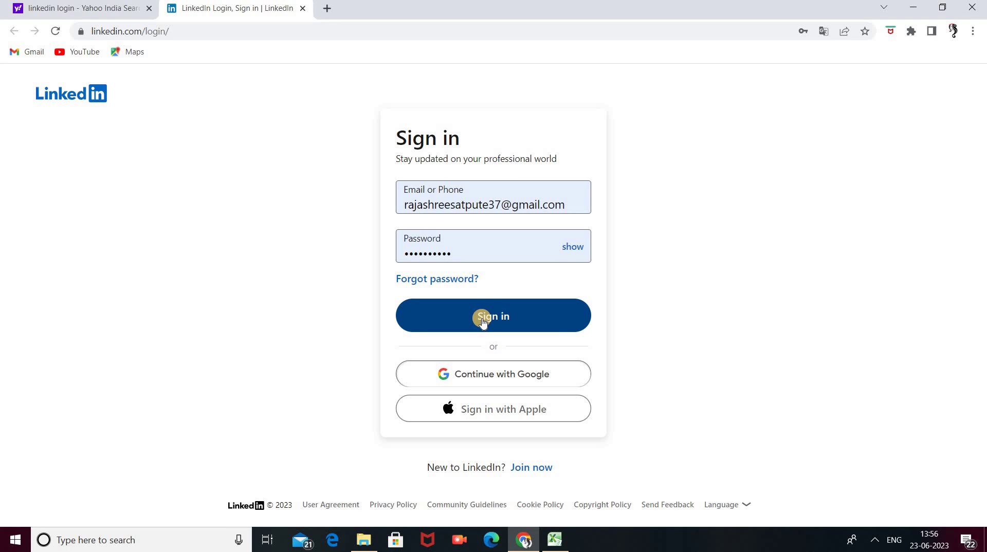
{"action": "left_click", "coordinate": [463, 203]}
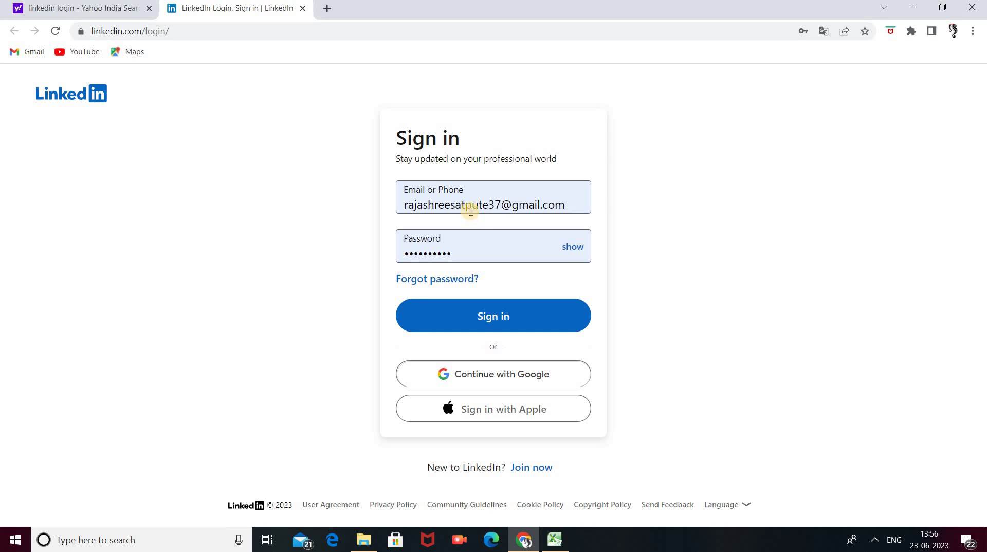
{"action": "left_click", "coordinate": [470, 205]}
{"action": "left_click", "coordinate": [471, 258]}
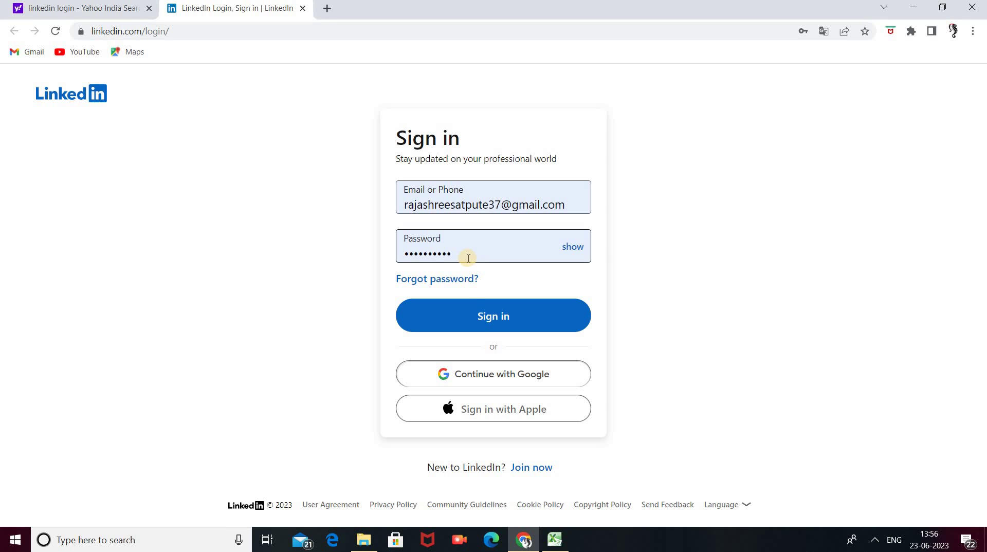
{"action": "left_click", "coordinate": [470, 308]}
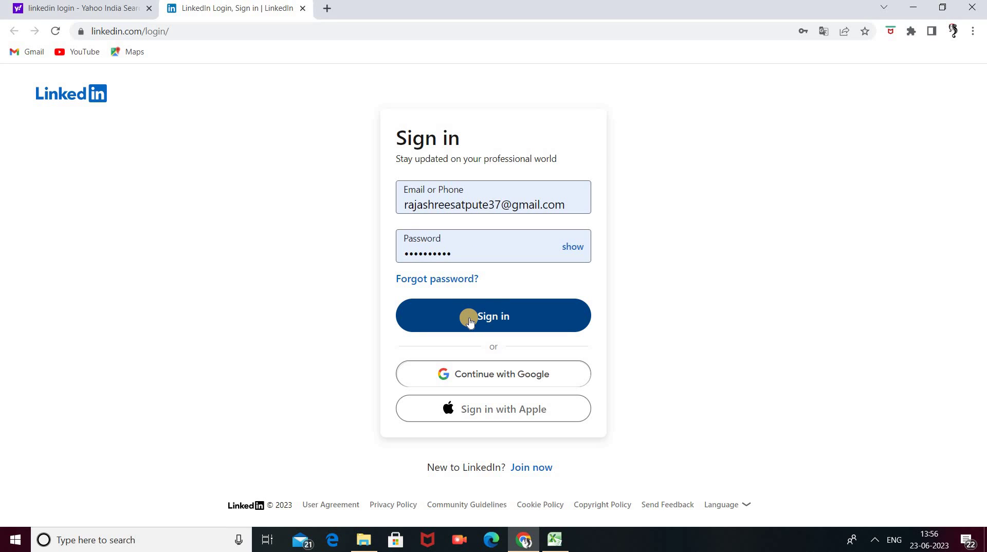
{"action": "left_click", "coordinate": [469, 320]}
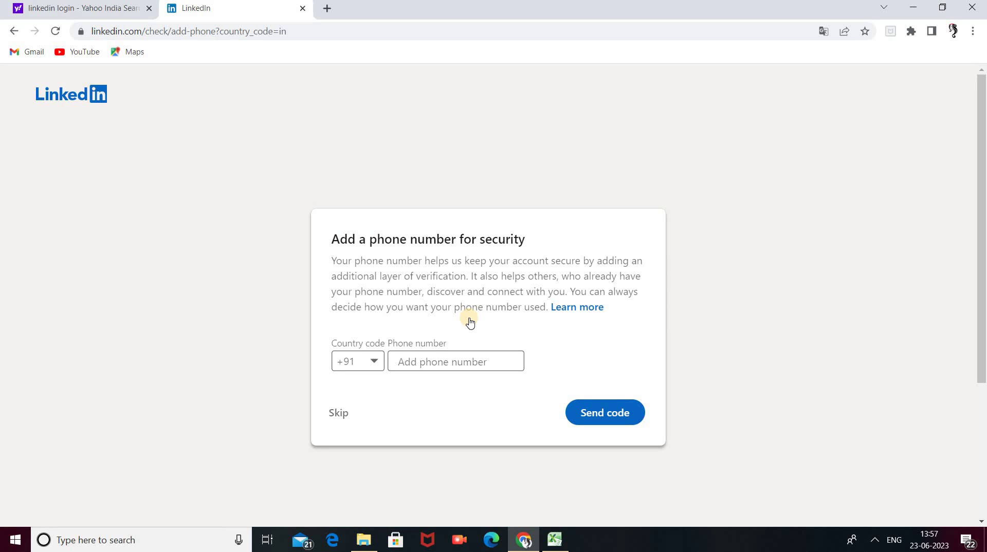
{"action": "left_click", "coordinate": [337, 421]}
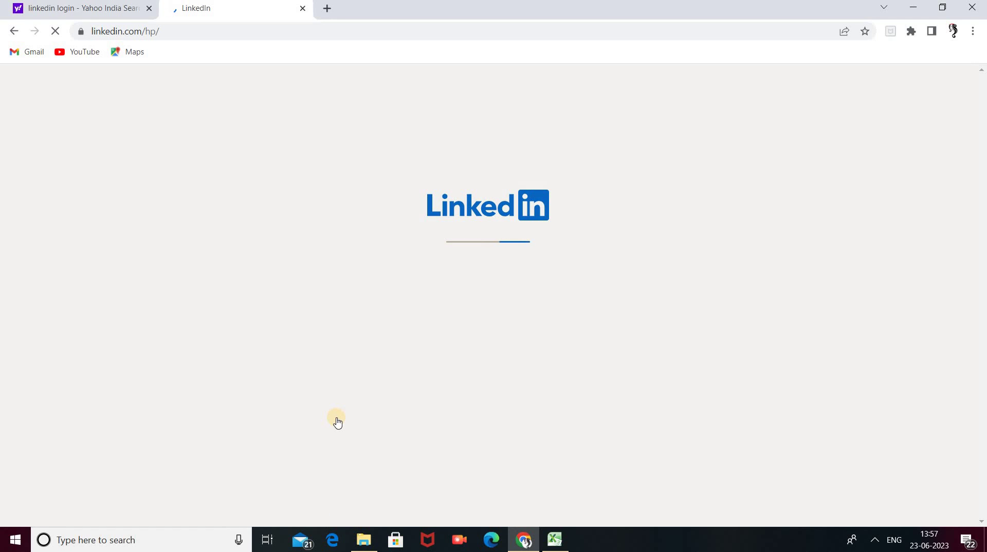
Step: Switch to the Test_Plan_Template workbook in Excel and examine the project header and FC_1's ID, description and first test step
{"action": "mouse_move", "coordinate": [367, 538]}
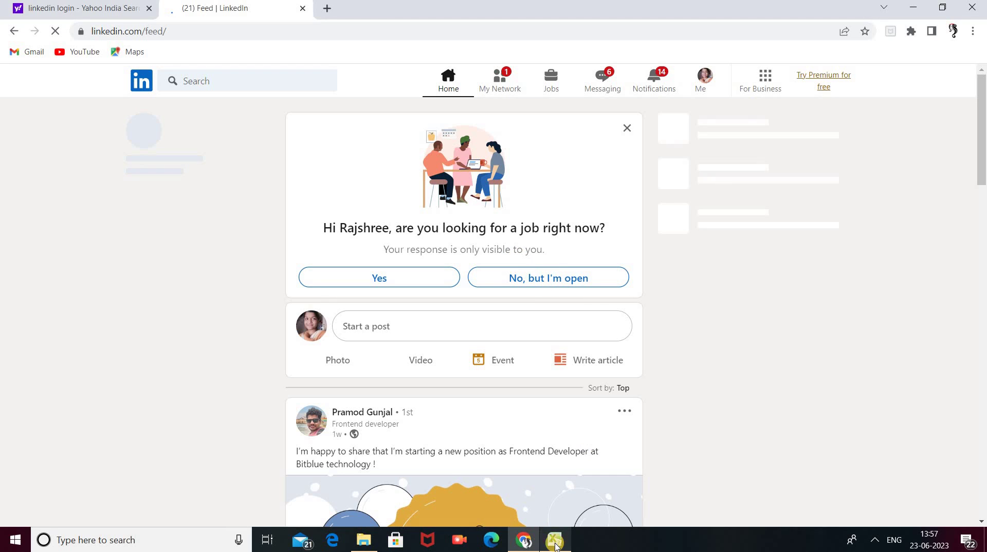
{"action": "mouse_move", "coordinate": [559, 547]}
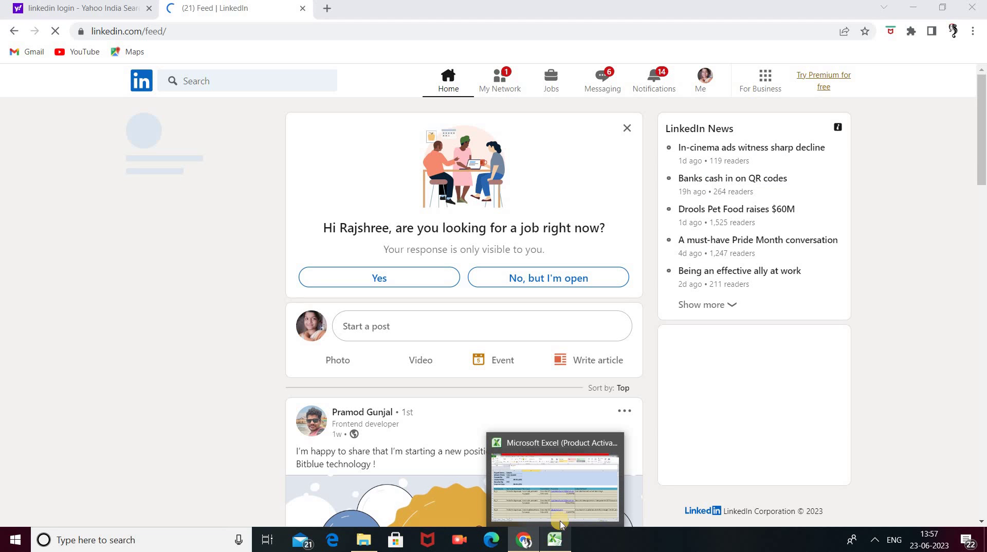
{"action": "left_click", "coordinate": [563, 513]}
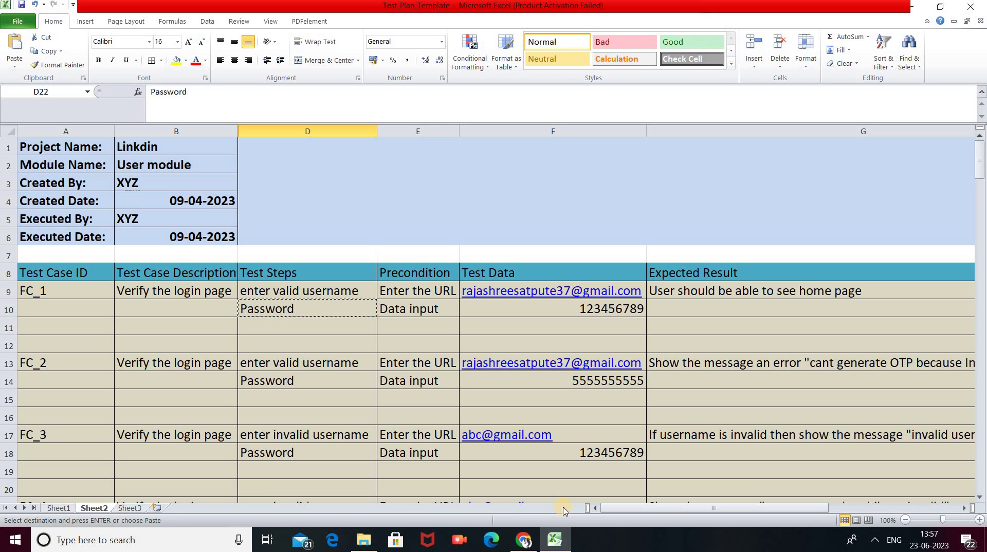
{"action": "type", "text": "==="}
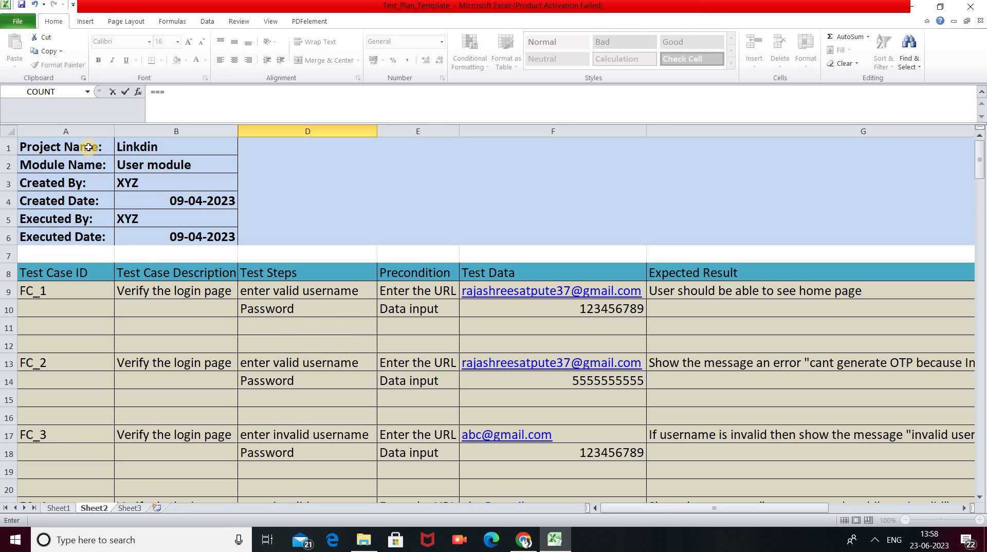
{"action": "key", "text": "XF86MonBrightnessDown"}
{"action": "left_click", "coordinate": [199, 201]}
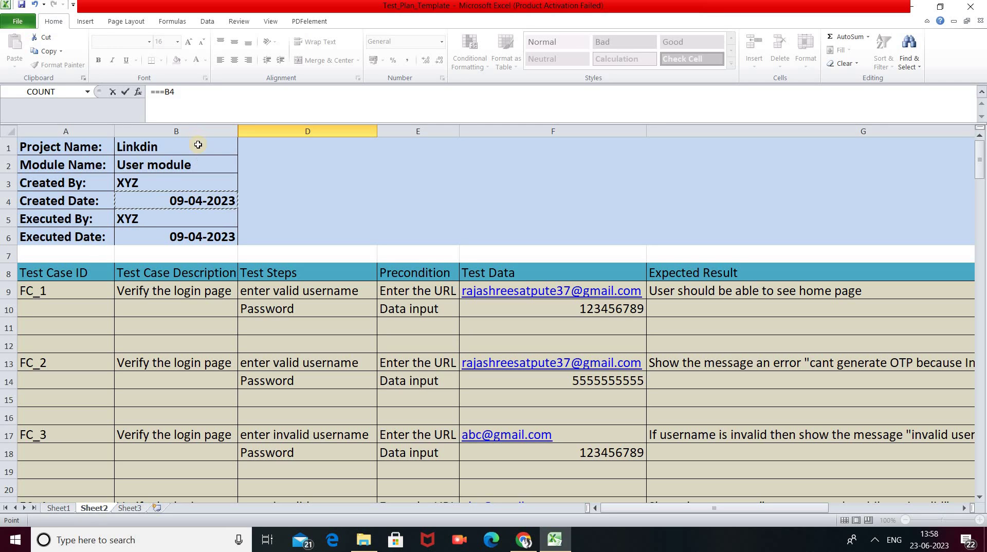
{"action": "left_click", "coordinate": [68, 291]}
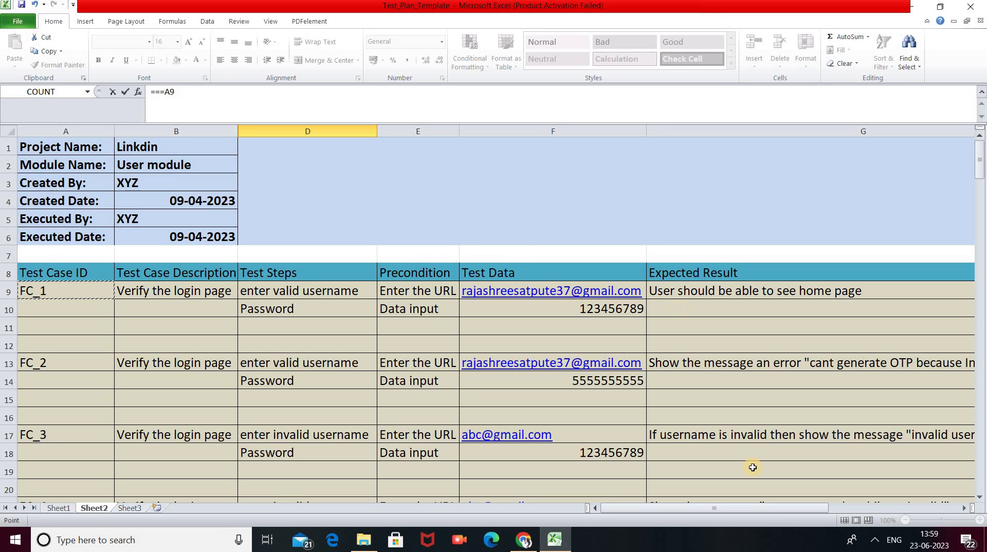
{"action": "left_click_drag", "start_coordinate": [748, 510], "coordinate": [702, 516]}
{"action": "left_click", "coordinate": [157, 297]}
{"action": "left_click", "coordinate": [294, 292]}
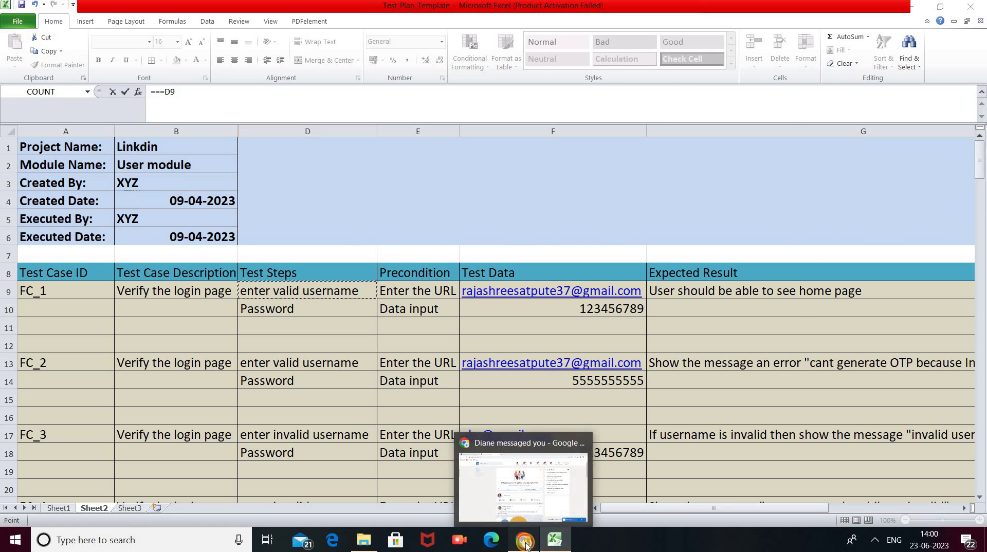
Step: Switch to Chrome and go back through the LinkedIn pages towards the login page
{"action": "left_click", "coordinate": [524, 542]}
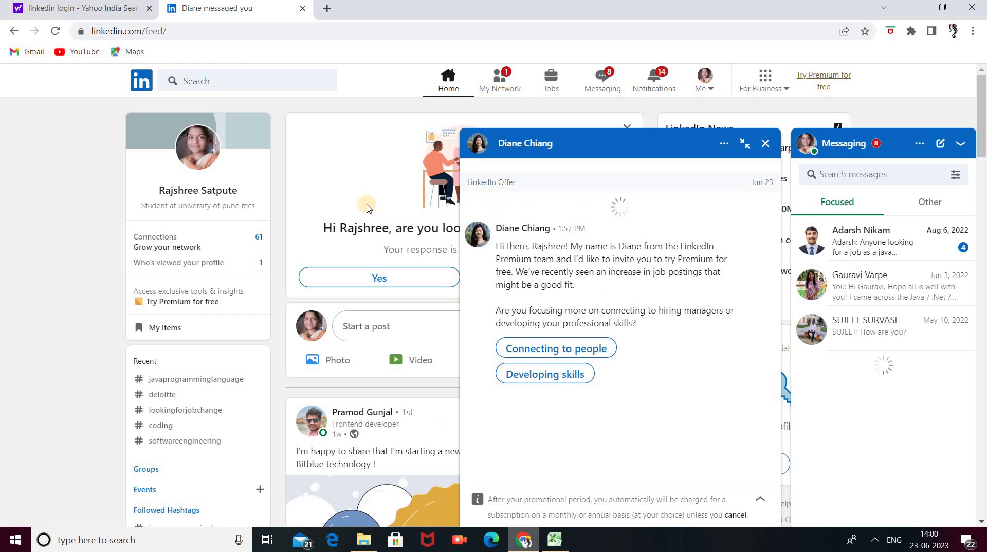
{"action": "left_click", "coordinate": [18, 34]}
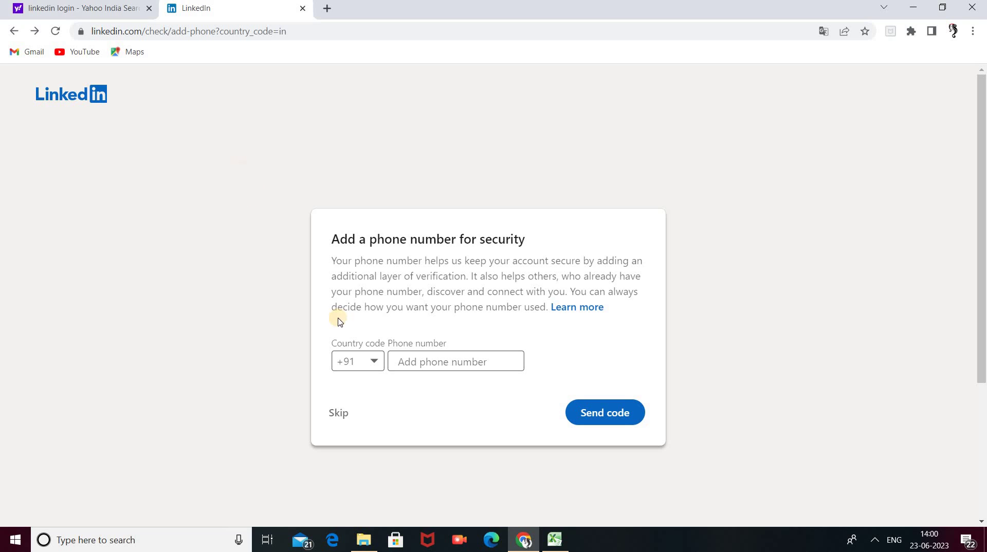
{"action": "left_click", "coordinate": [14, 31]}
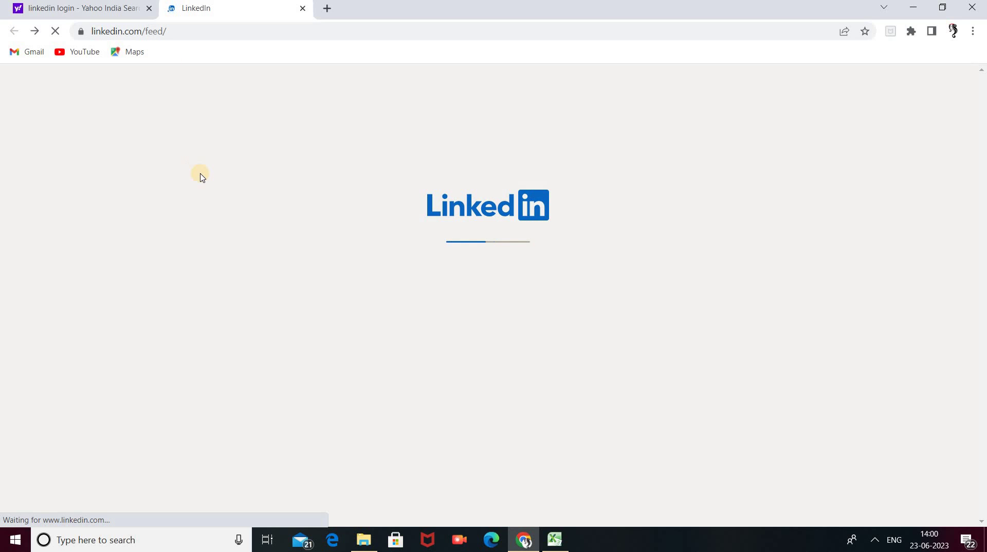
Step: Return to Excel and review the username and password test steps of FC_1
{"action": "left_click", "coordinate": [554, 539]}
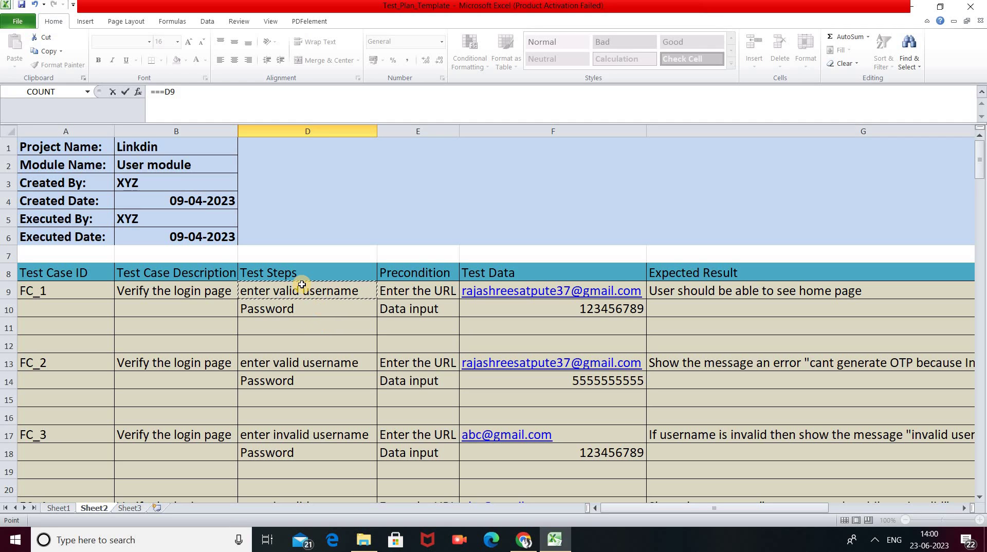
{"action": "left_click", "coordinate": [307, 319]}
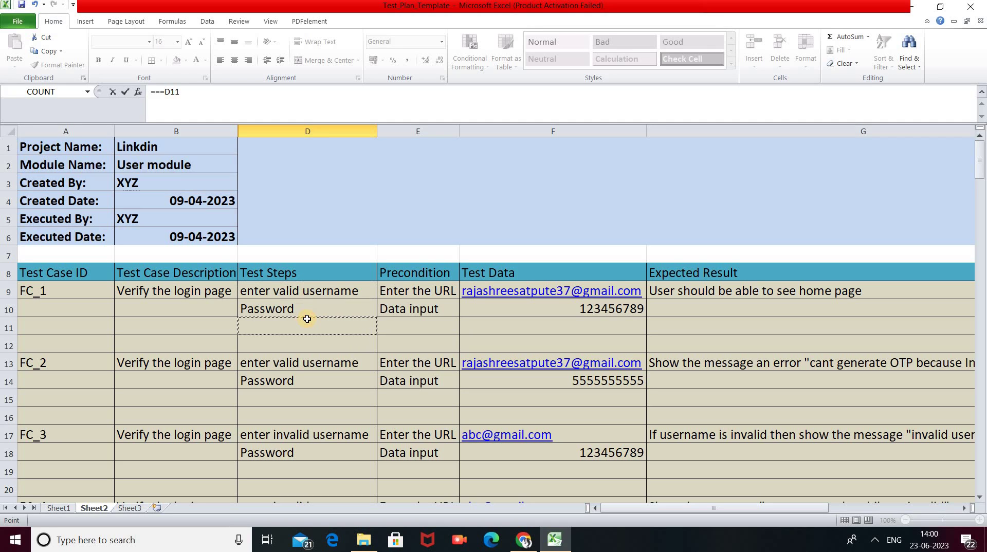
{"action": "left_click", "coordinate": [307, 310]}
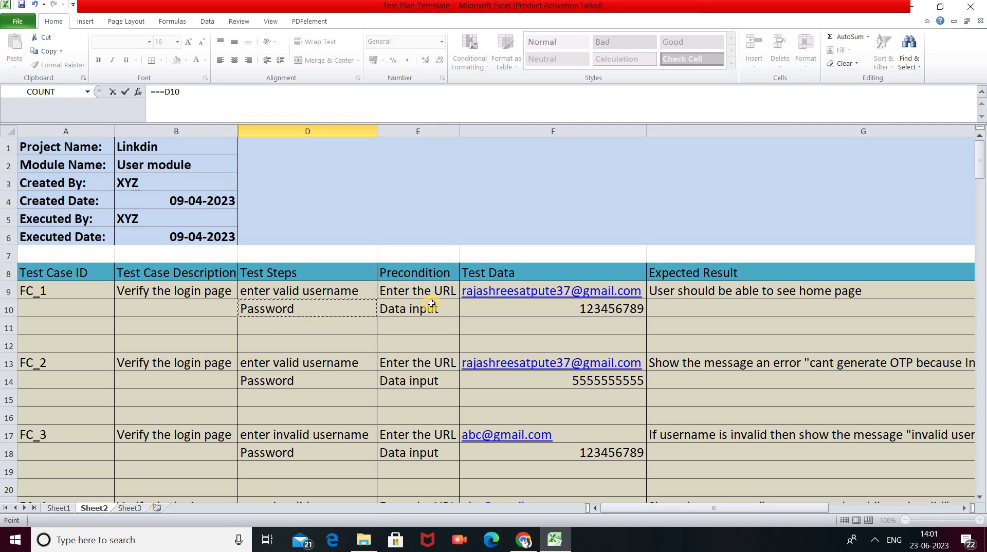
Step: Switch to Chrome and examine the Login link in the Yahoo results for linkedin login
{"action": "left_click", "coordinate": [524, 539]}
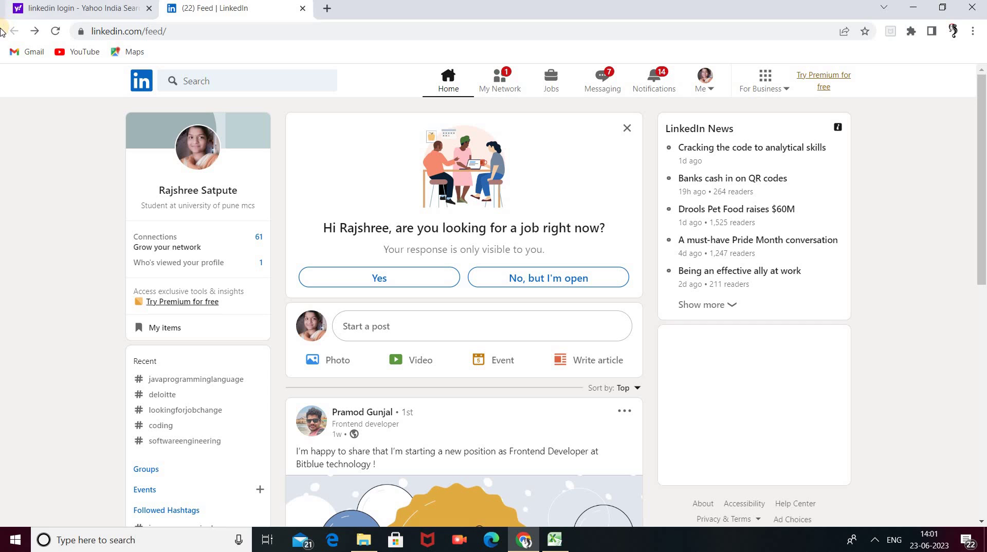
{"action": "left_click", "coordinate": [128, 16]}
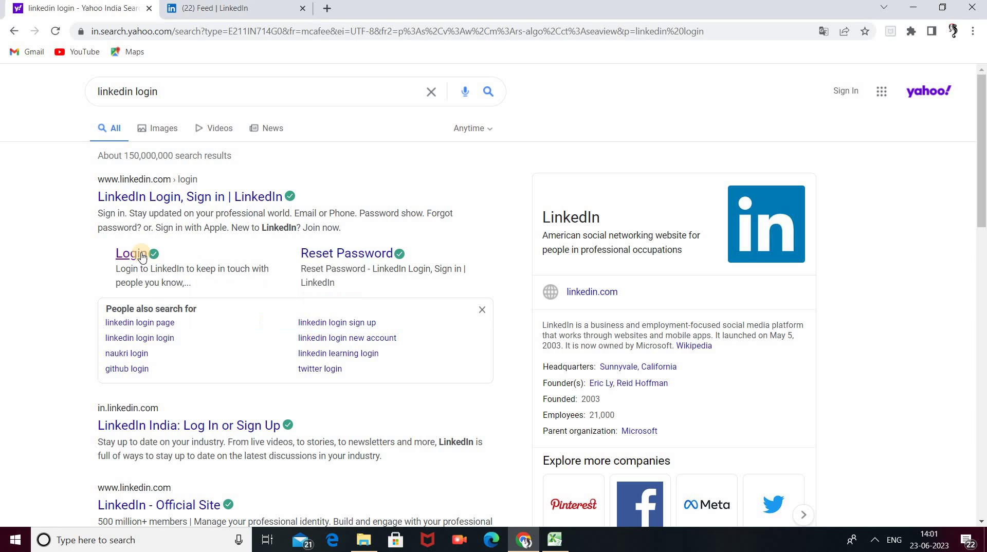
{"action": "mouse_move", "coordinate": [154, 253]}
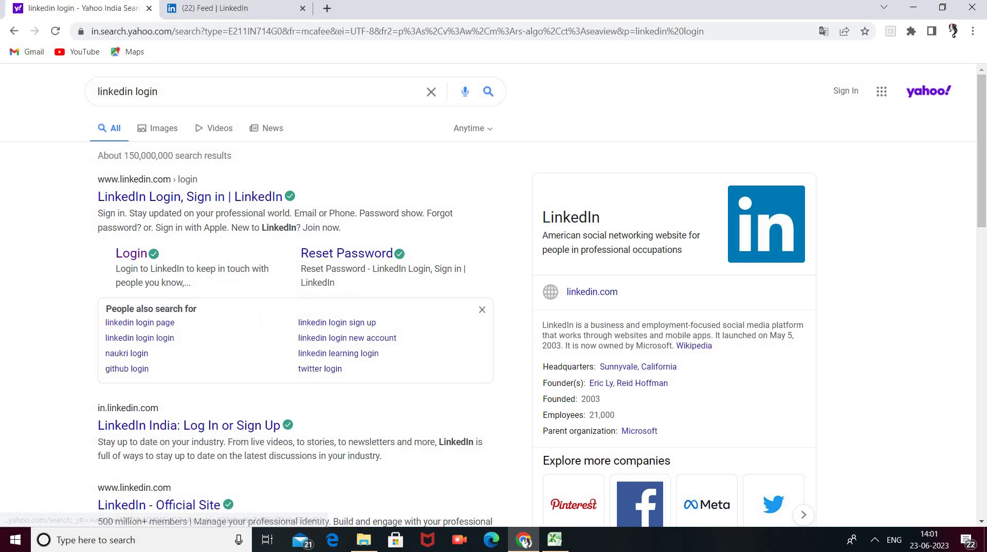
Step: Return to Excel and review FC_1's two preconditions and its expected result, actual result, status and comments
{"action": "left_click", "coordinate": [546, 546]}
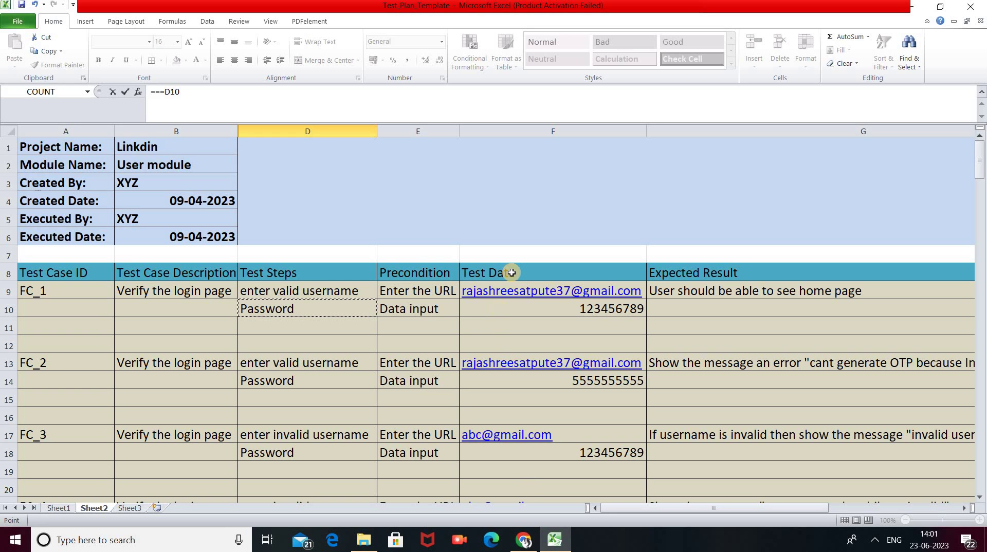
{"action": "left_click", "coordinate": [397, 297]}
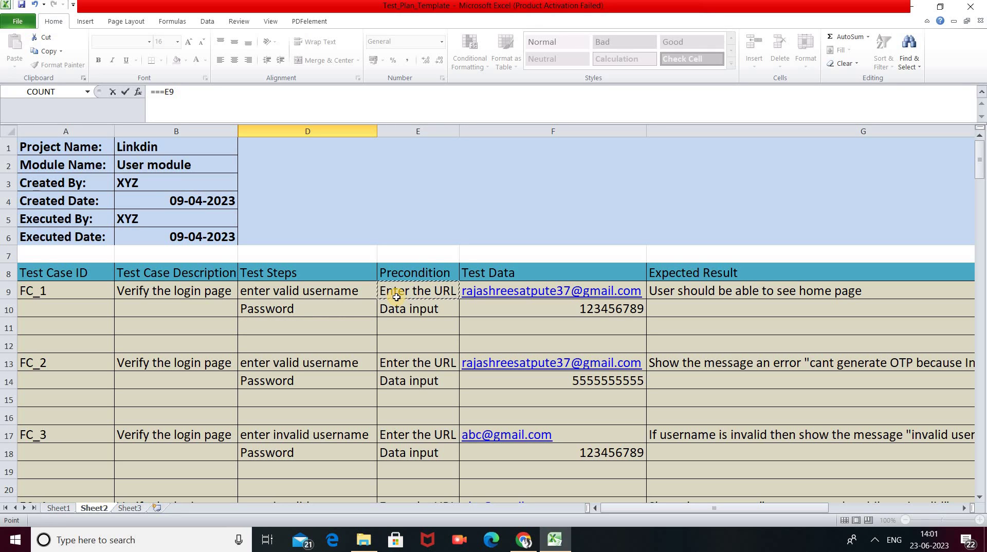
{"action": "left_click", "coordinate": [422, 314]}
{"action": "left_click_drag", "start_coordinate": [691, 512], "coordinate": [918, 547]}
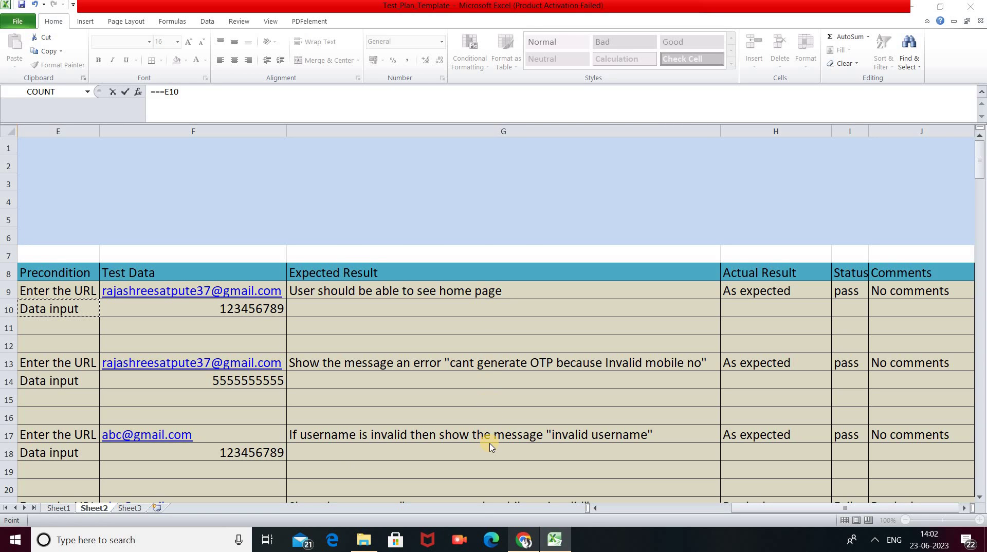
Step: Switch to Chrome and view the LinkedIn home feed to compare it with FC_1's expected result
{"action": "key", "text": "alt+Tab"}
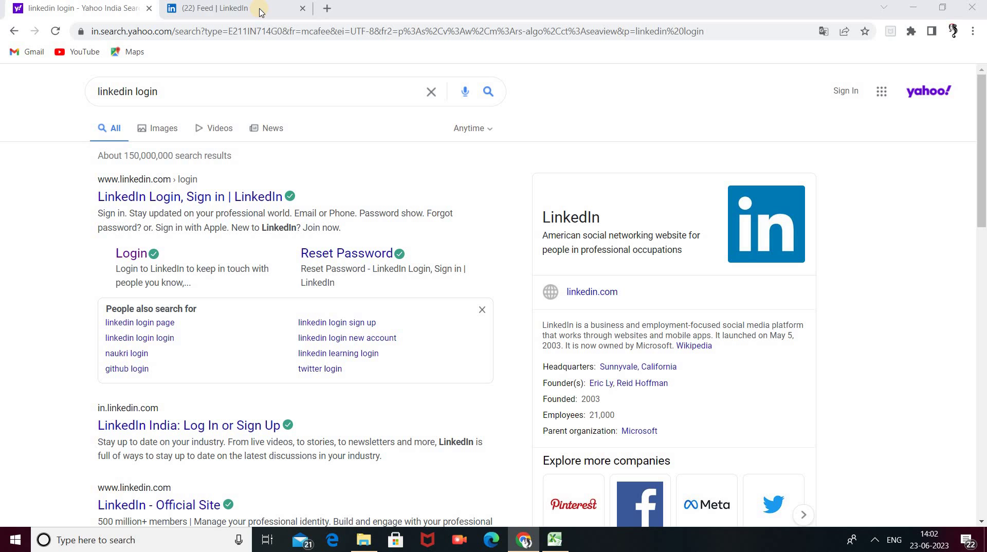
{"action": "left_click", "coordinate": [232, 8]}
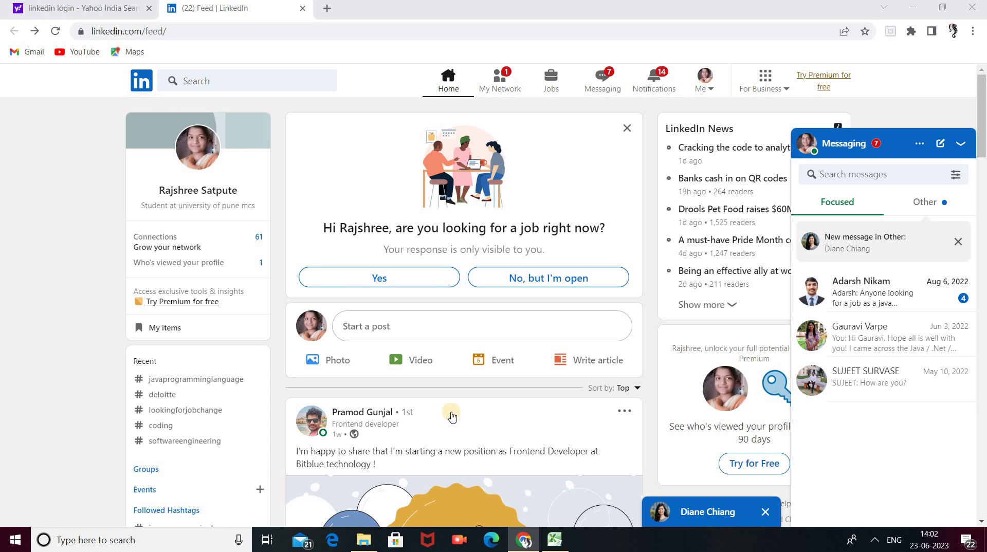
Step: Return to Excel and examine FC_2's test steps, expected result, actual result and status on Sheet2
{"action": "left_click", "coordinate": [553, 538]}
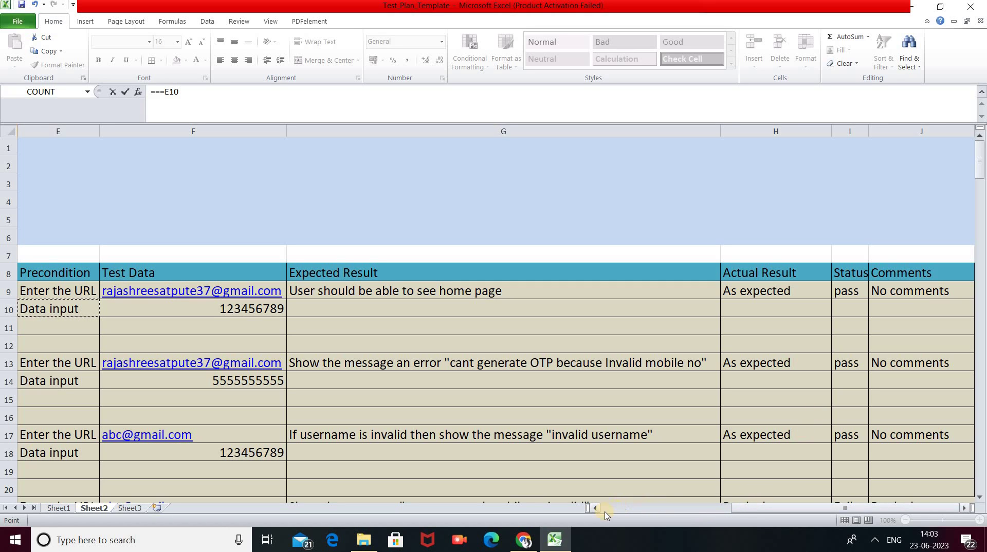
{"action": "left_click_drag", "start_coordinate": [747, 509], "coordinate": [589, 512]}
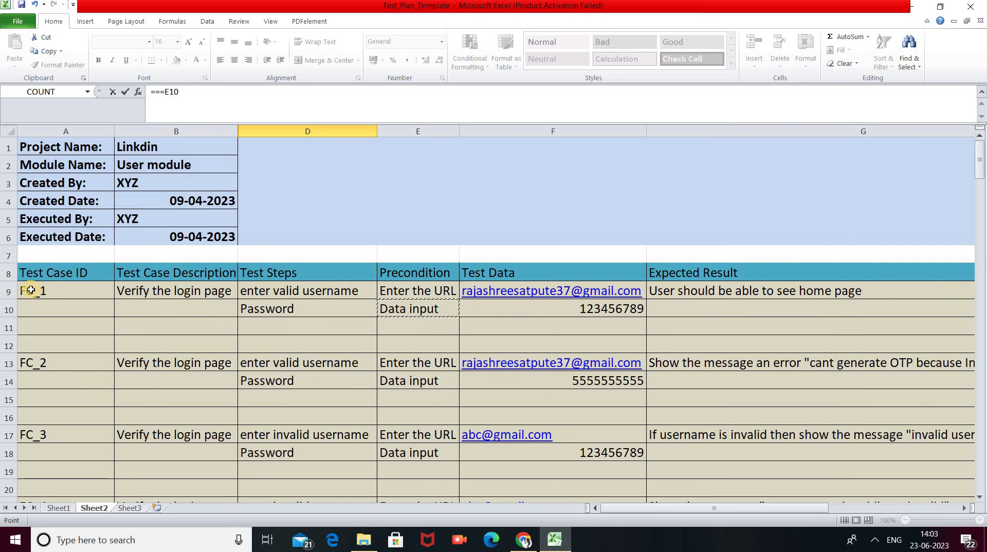
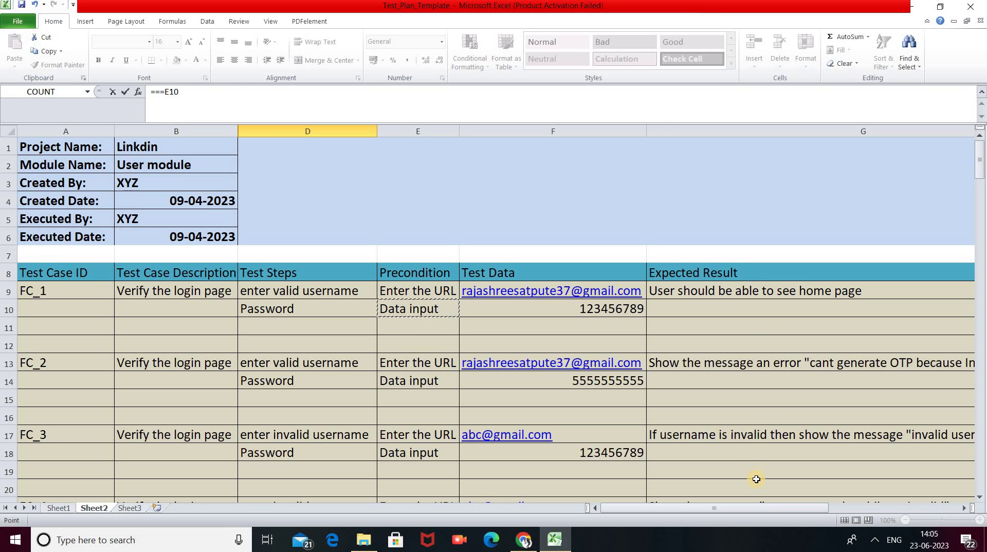
{"action": "left_click_drag", "start_coordinate": [756, 508], "coordinate": [964, 546]}
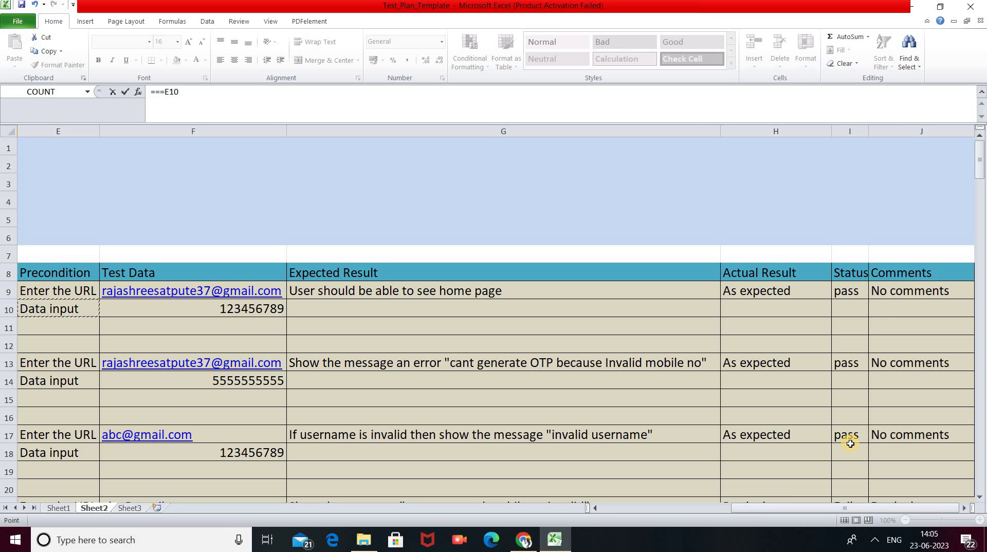
{"action": "left_click_drag", "start_coordinate": [823, 509], "coordinate": [663, 511]}
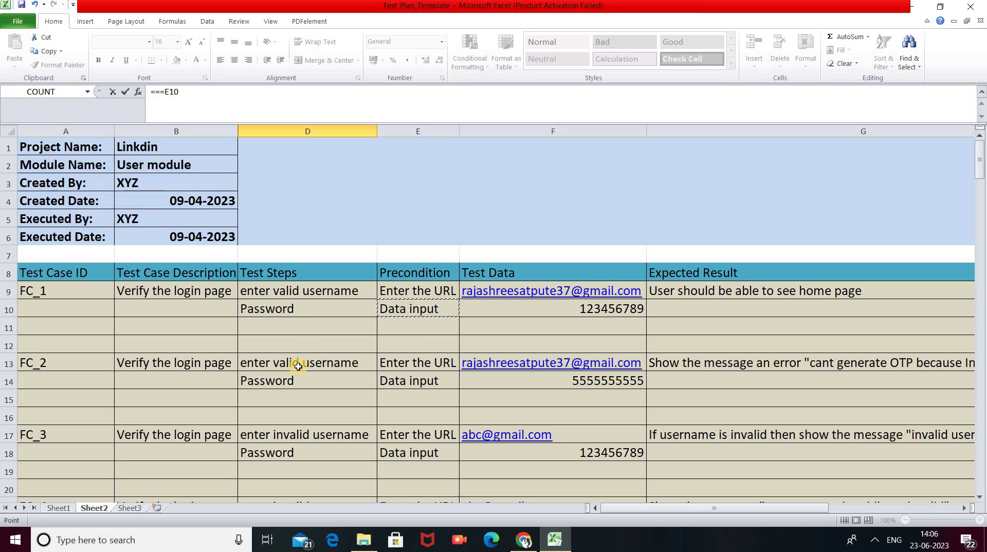
{"action": "left_click", "coordinate": [274, 384]}
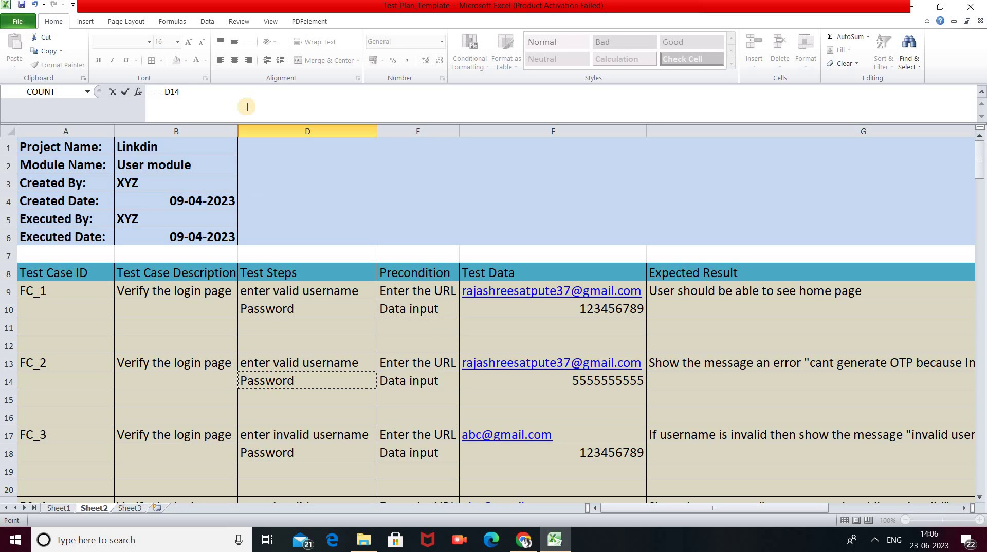
Step: Discard the stray formula and change FC_2's password test step in cell D14 to "Invalid Password"
{"action": "left_click", "coordinate": [185, 91]}
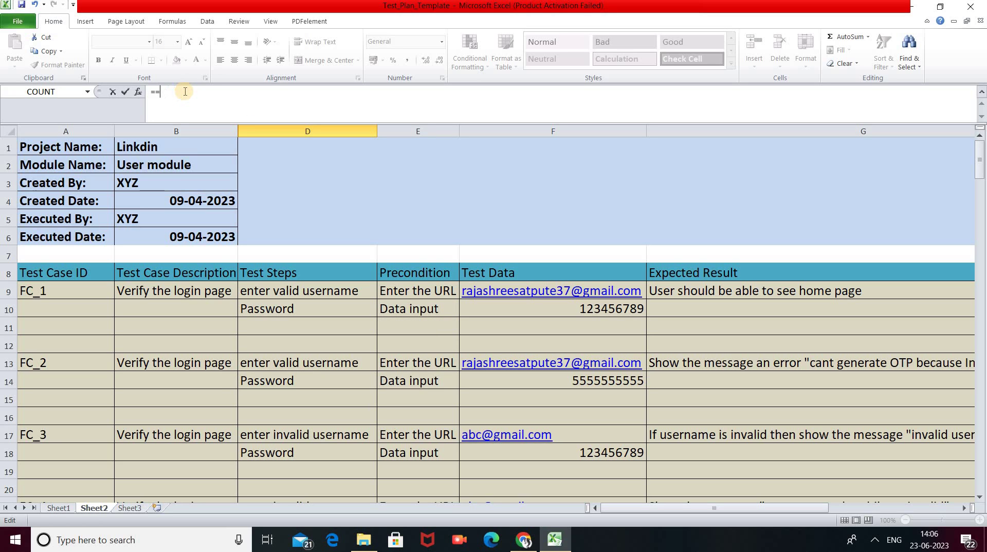
{"action": "key", "text": "Escape"}
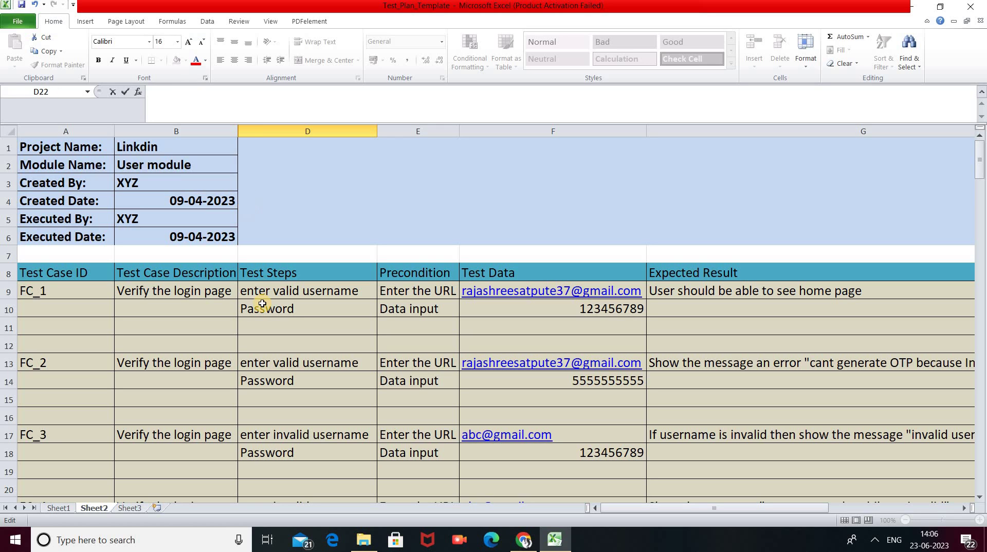
{"action": "left_click", "coordinate": [291, 379]}
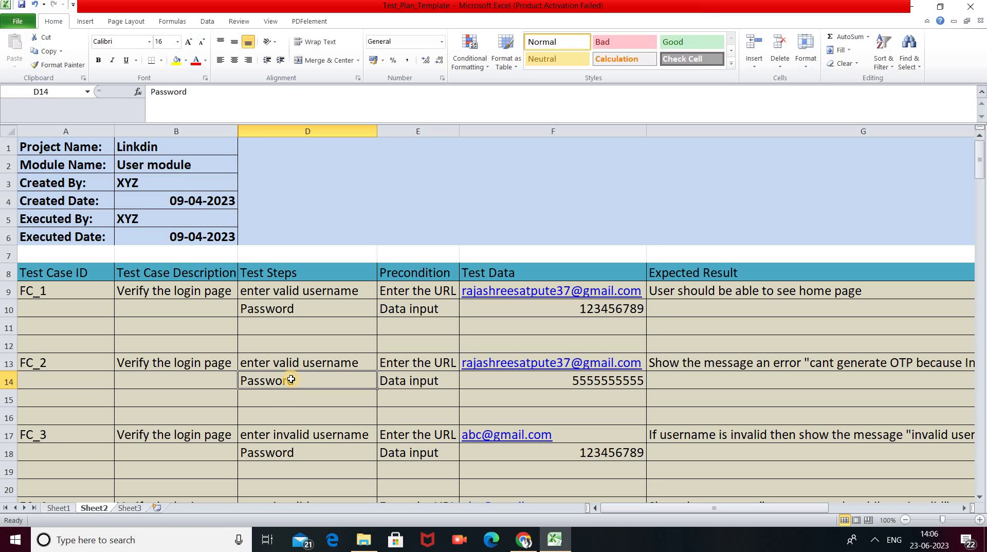
{"action": "left_click", "coordinate": [195, 88]}
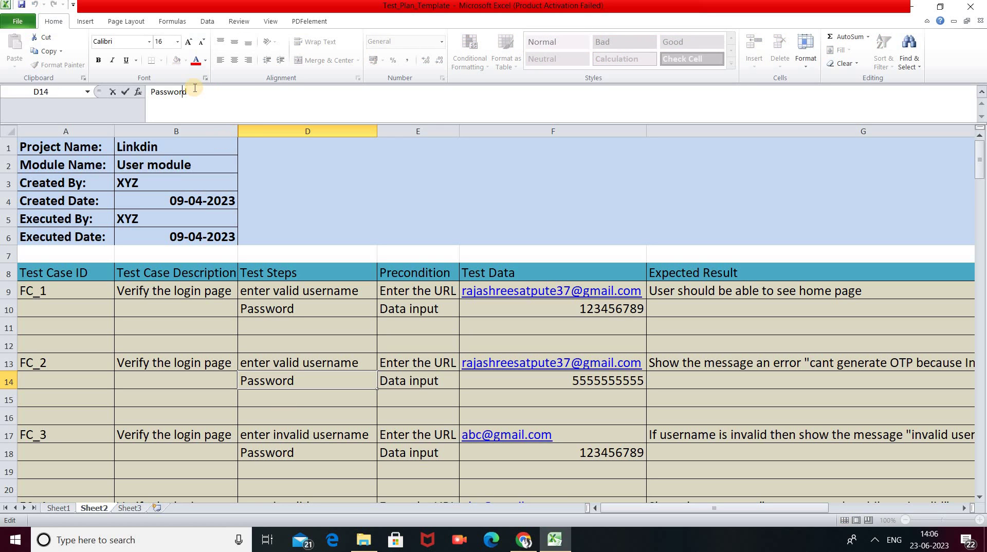
{"action": "type", "text": "Invalid"}
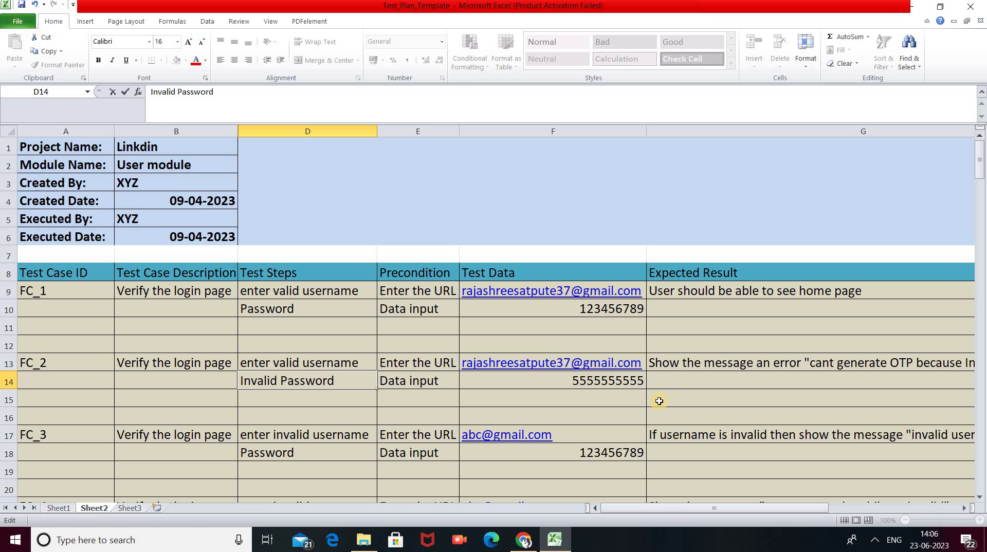
Step: Copy FC_2's test password, switch to Chrome and open the LinkedIn Login link from the Yahoo results
{"action": "left_click", "coordinate": [628, 383]}
{"action": "key", "text": "ctrl+c"}
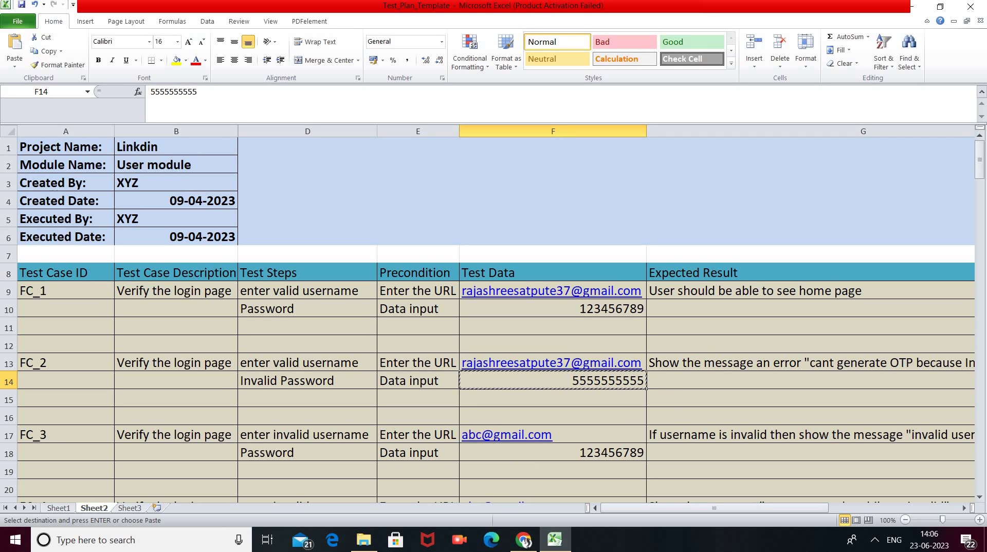
{"action": "left_click", "coordinate": [521, 539]}
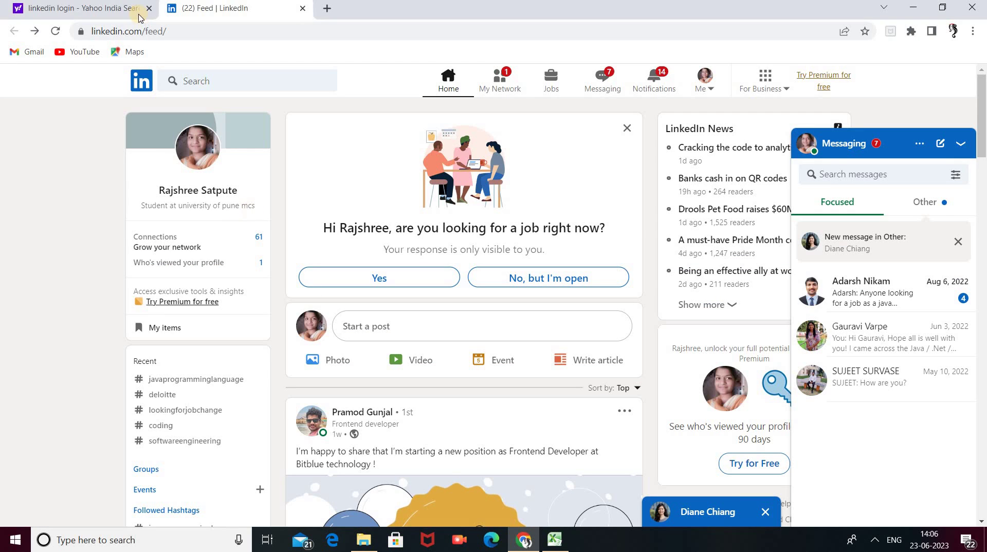
{"action": "left_click", "coordinate": [113, 10]}
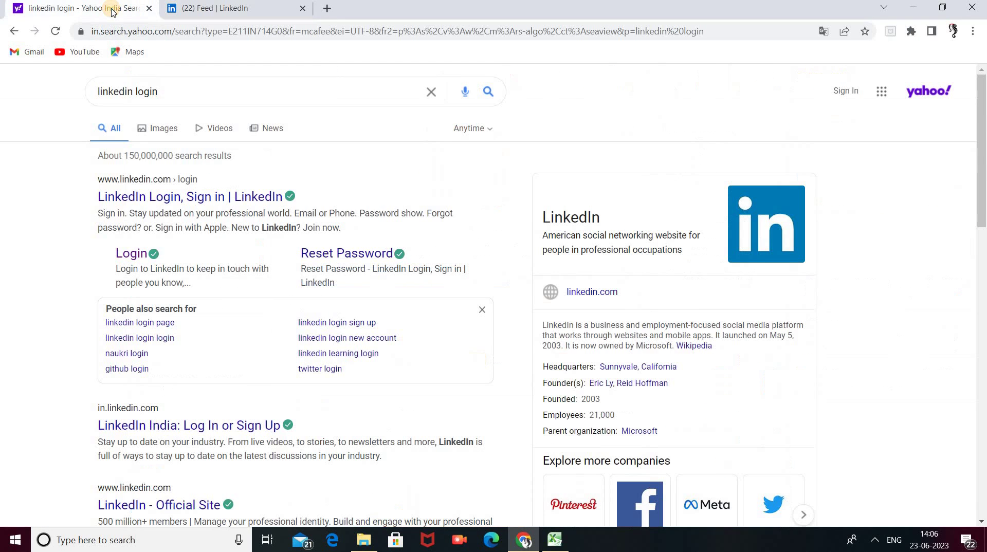
{"action": "left_click", "coordinate": [130, 254]}
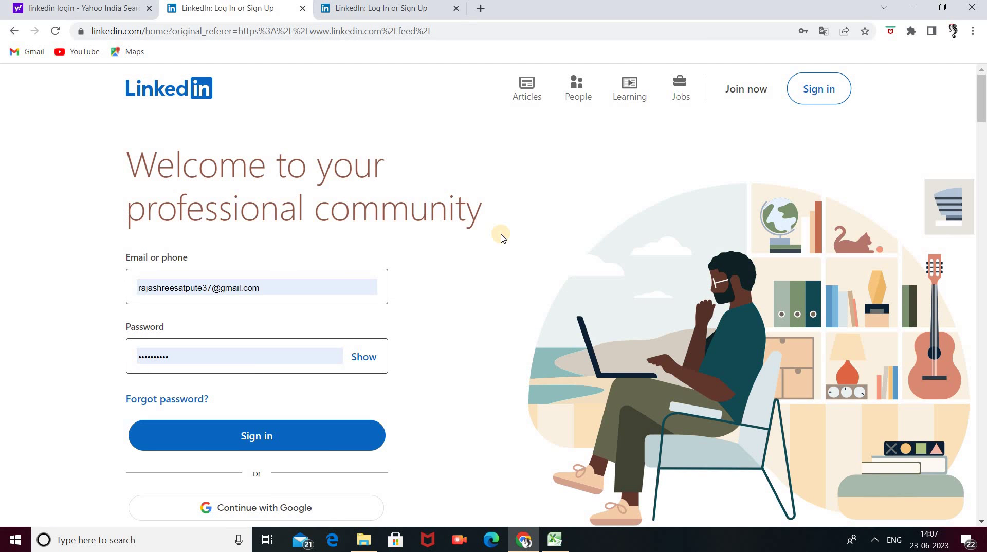
Step: Replace the prefilled password on the LinkedIn login page with the copied invalid test password and submit the sign-in
{"action": "left_click", "coordinate": [280, 285]}
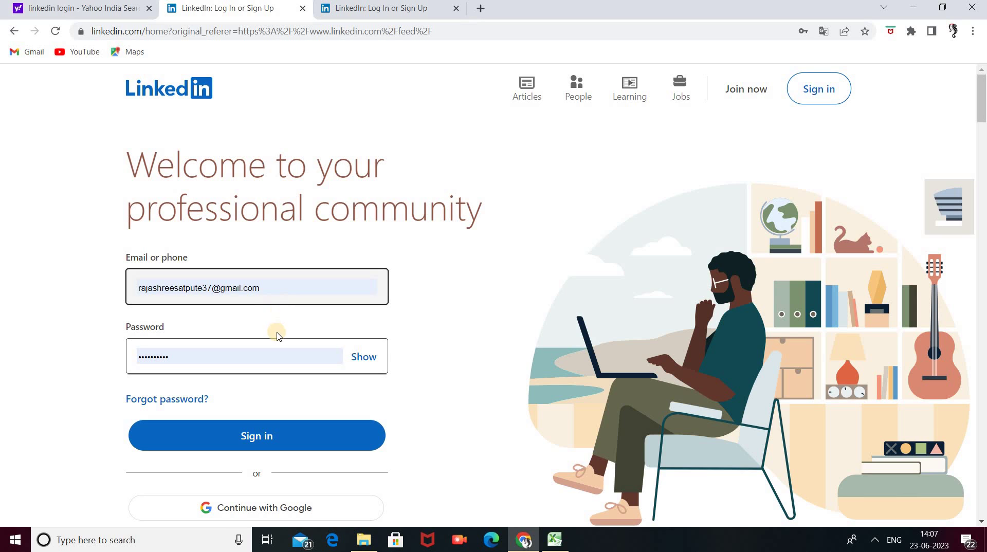
{"action": "left_click", "coordinate": [301, 349]}
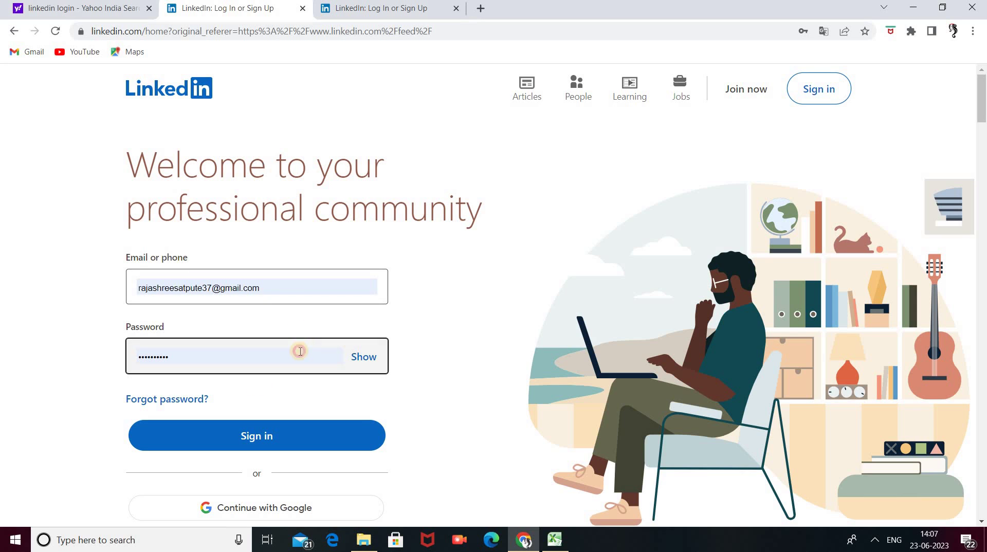
{"action": "key", "text": "BackSpace"}
{"action": "key", "text": "BackSpace"}
{"action": "key", "text": "BackSpace"}
{"action": "key", "text": "BackSpace"}
{"action": "key", "text": "BackSpace"}
{"action": "key", "text": "BackSpace"}
{"action": "key", "text": "BackSpace"}
{"action": "key", "text": "BackSpace"}
{"action": "key", "text": "BackSpace"}
{"action": "key", "text": "BackSpace"}
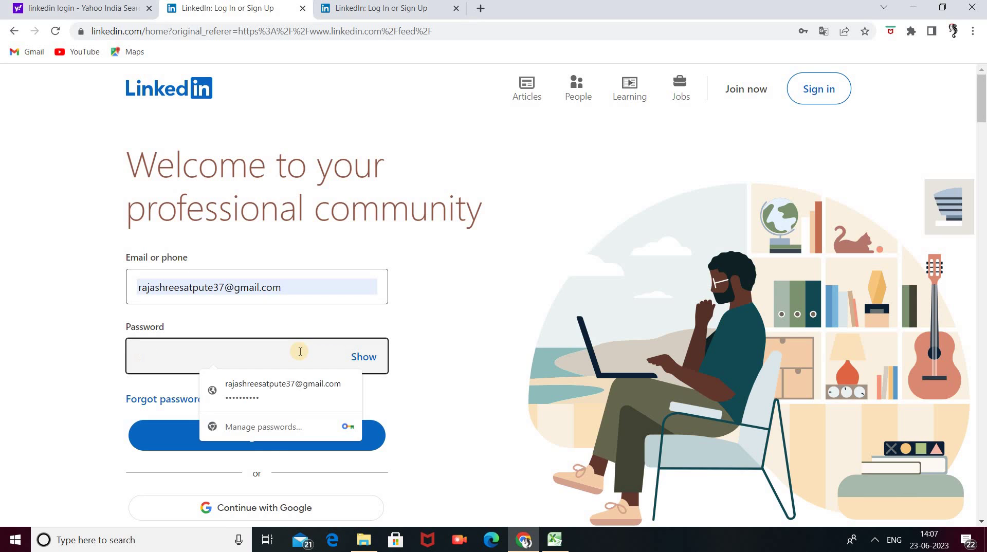
{"action": "key", "text": "ctrl+v"}
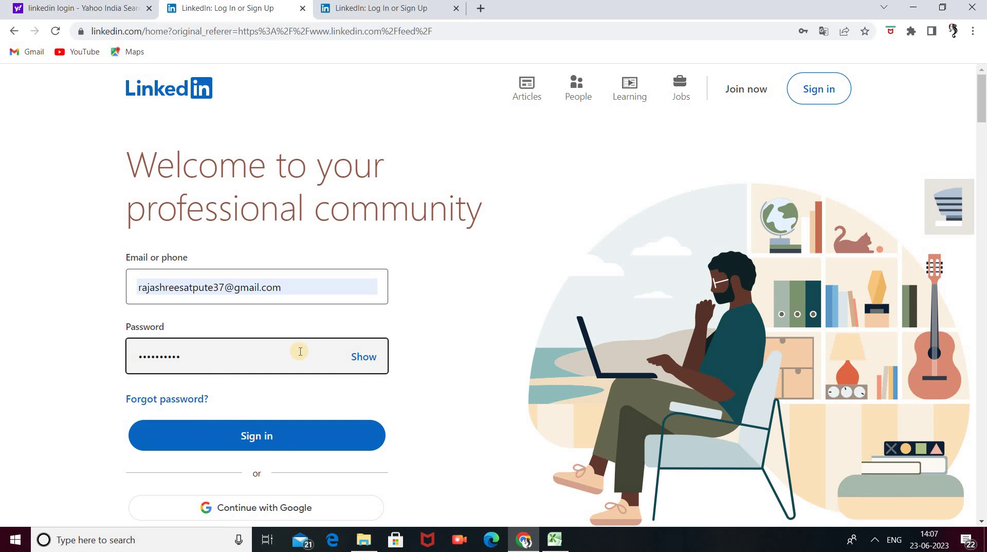
{"action": "left_click", "coordinate": [281, 448]}
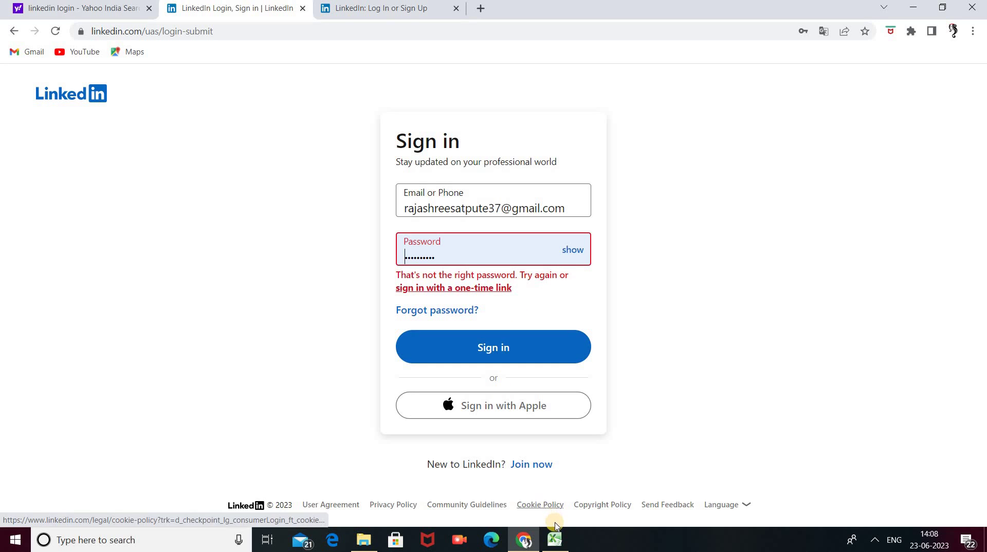
Step: Return to Excel and set FC_2's expected result in G13 to Show the message an error "Your password is not correct"
{"action": "mouse_move", "coordinate": [556, 539]}
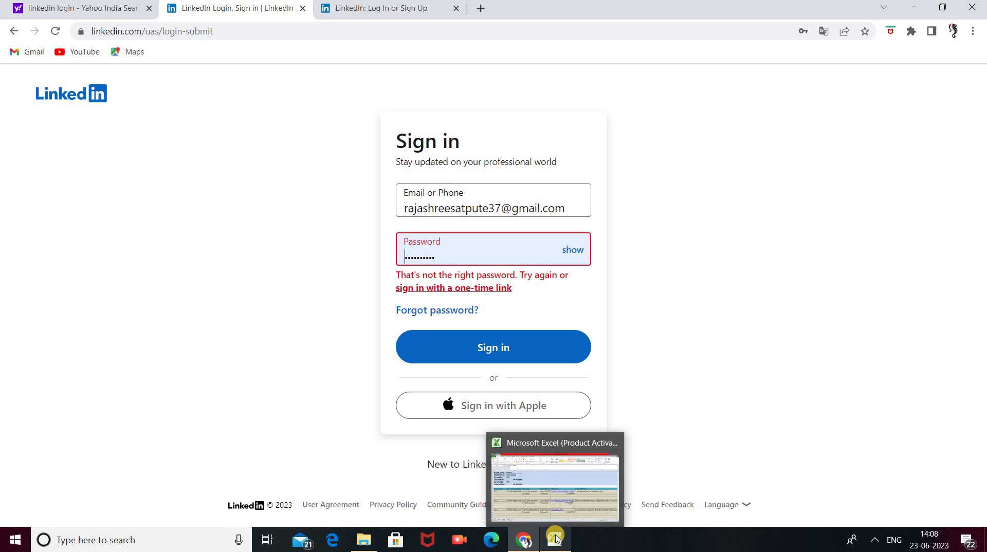
{"action": "left_click", "coordinate": [545, 506]}
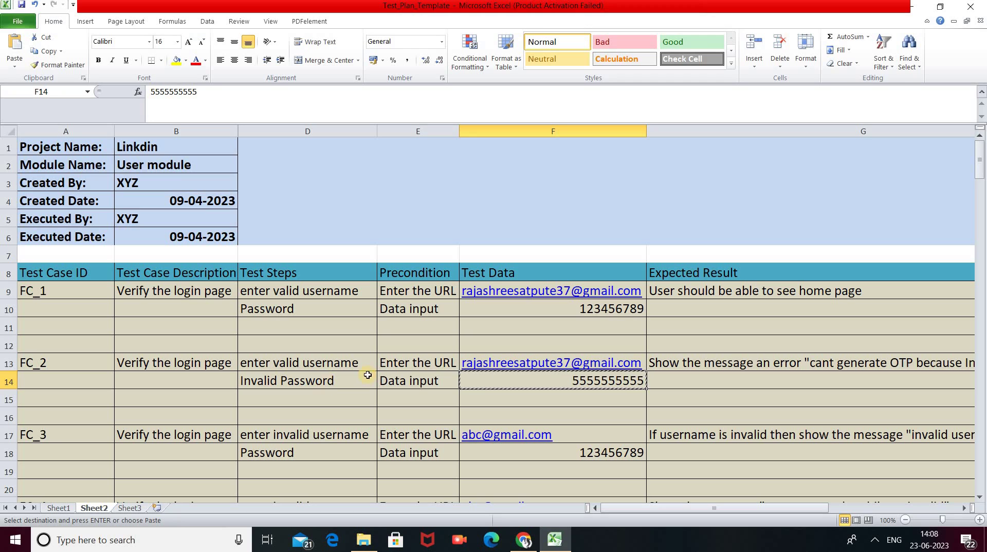
{"action": "left_click", "coordinate": [747, 367]}
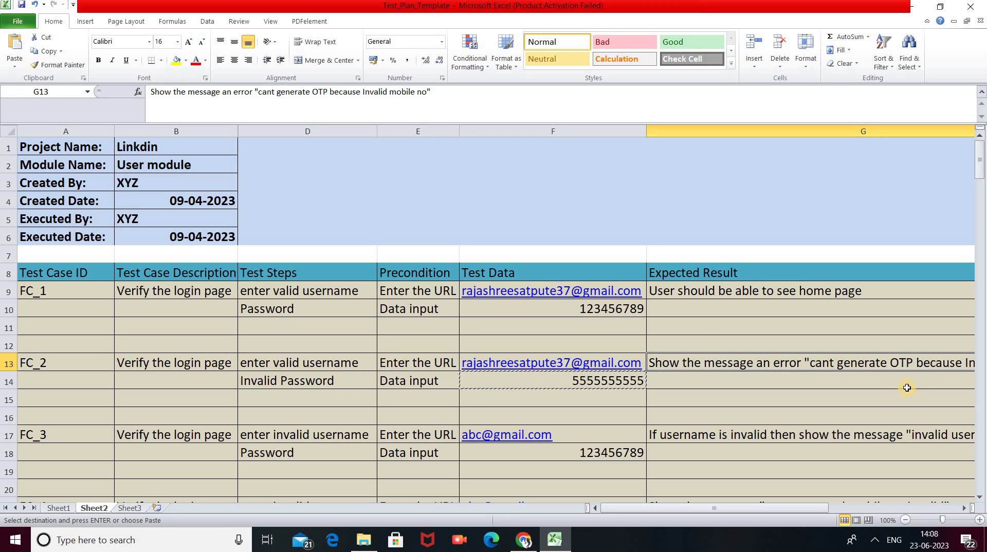
{"action": "left_click_drag", "start_coordinate": [764, 508], "coordinate": [920, 514]}
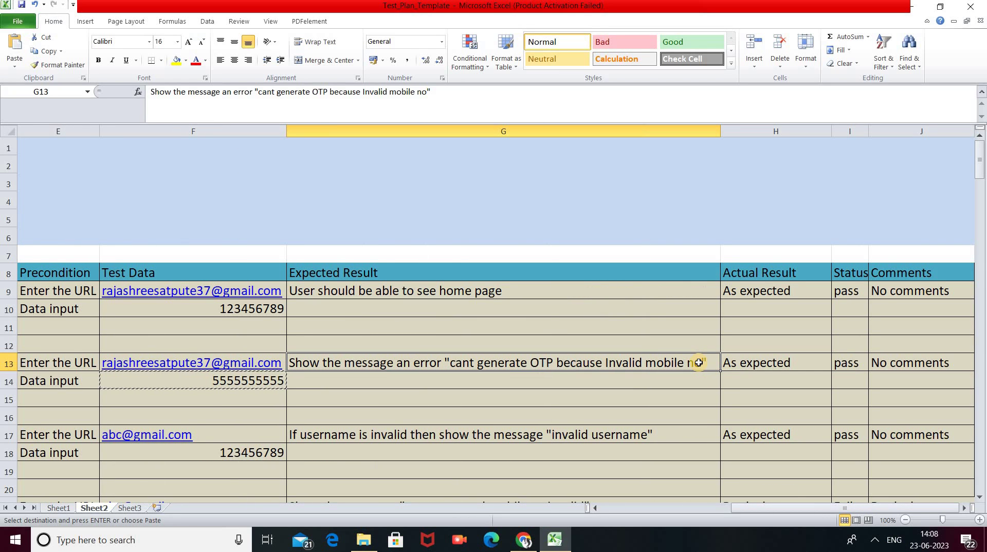
{"action": "left_click", "coordinate": [425, 92]}
{"action": "key", "text": "BackSpace"}
{"action": "key", "text": "BackSpace"}
{"action": "key", "text": "BackSpace"}
{"action": "key", "text": "BackSpace"}
{"action": "key", "text": "BackSpace"}
{"action": "key", "text": "BackSpace"}
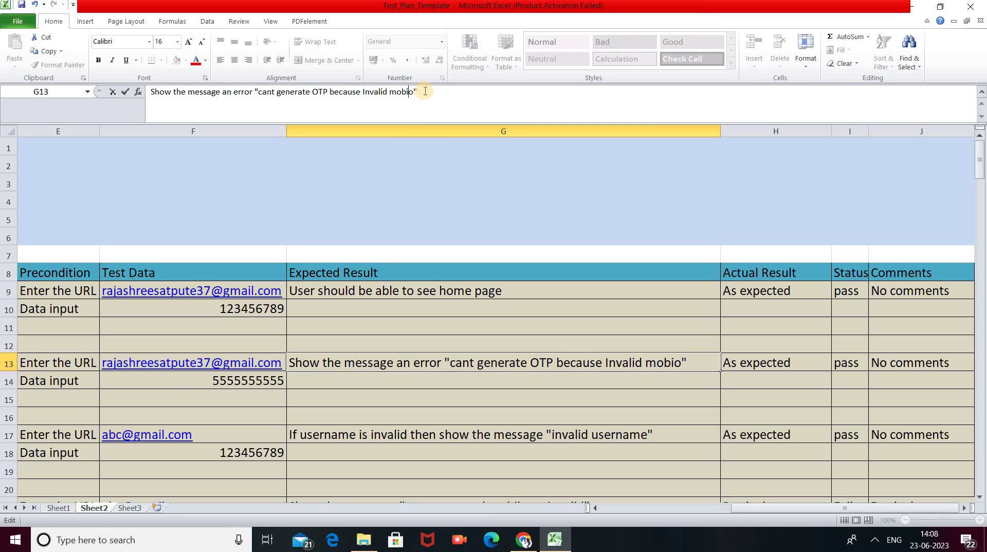
{"action": "key", "text": "BackSpace"}
{"action": "key", "text": "BackSpace"}
{"action": "key", "text": "BackSpace"}
{"action": "key", "text": "BackSpace"}
{"action": "key", "text": "BackSpace"}
{"action": "key", "text": "BackSpace"}
{"action": "key", "text": "BackSpace"}
{"action": "key", "text": "BackSpace"}
{"action": "key", "text": "BackSpace"}
{"action": "key", "text": "BackSpace"}
{"action": "key", "text": "BackSpace"}
{"action": "key", "text": "BackSpace"}
{"action": "key", "text": "BackSpace"}
{"action": "key", "text": "BackSpace"}
{"action": "key", "text": "BackSpace"}
{"action": "key", "text": "BackSpace"}
{"action": "key", "text": "BackSpace"}
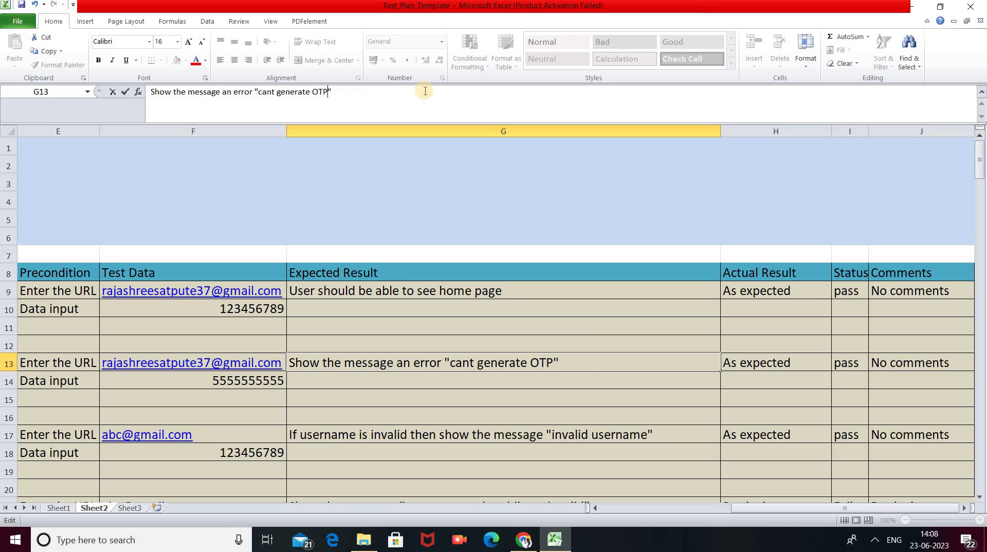
{"action": "key", "text": "BackSpace"}
{"action": "key", "text": "BackSpace"}
{"action": "key", "text": "BackSpace"}
{"action": "key", "text": "BackSpace"}
{"action": "key", "text": "BackSpace"}
{"action": "key", "text": "BackSpace"}
{"action": "key", "text": "BackSpace"}
{"action": "key", "text": "BackSpace"}
{"action": "key", "text": "BackSpace"}
{"action": "key", "text": "BackSpace"}
{"action": "key", "text": "BackSpace"}
{"action": "key", "text": "BackSpace"}
{"action": "key", "text": "BackSpace"}
{"action": "key", "text": "BackSpace"}
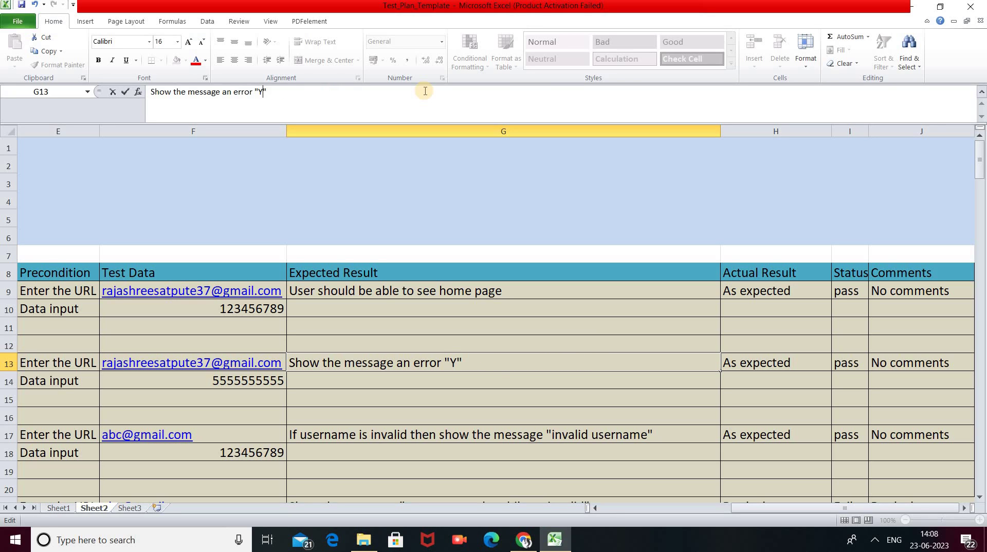
{"action": "type", "text": "passw"}
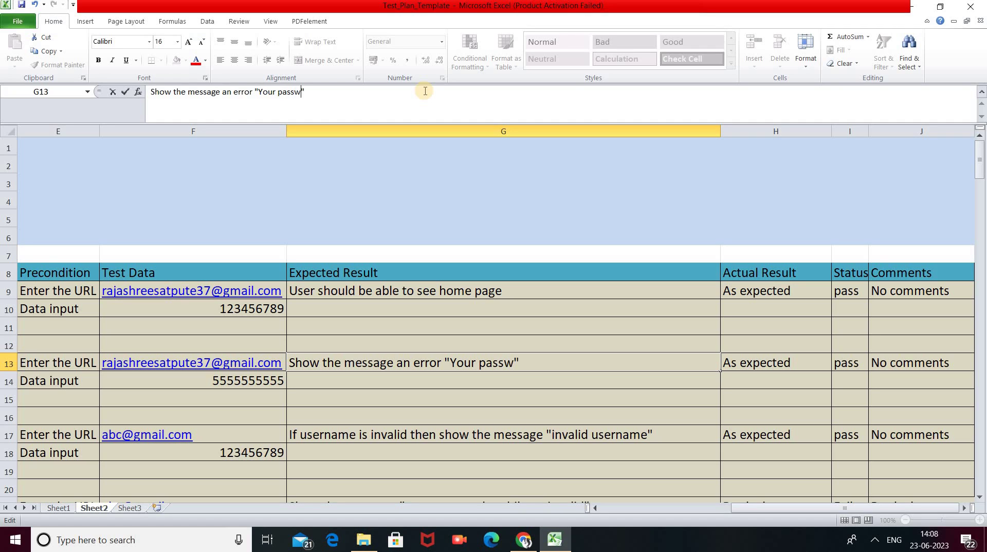
{"action": "type", "text": "is not correct"}
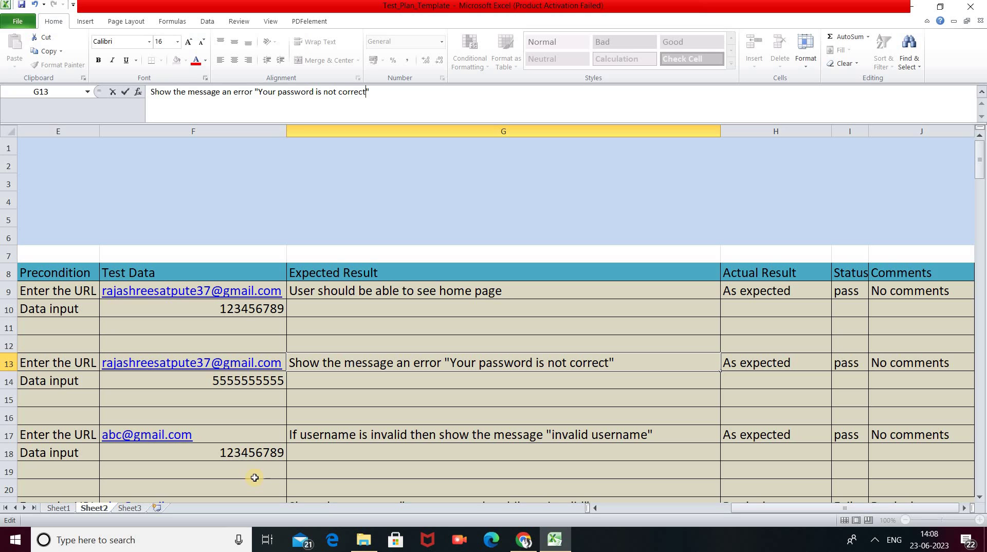
Step: Review FC_2's row from its test case ID and steps across to the expected and actual results
{"action": "left_click", "coordinate": [808, 513]}
{"action": "left_click_drag", "start_coordinate": [808, 512], "coordinate": [677, 518]}
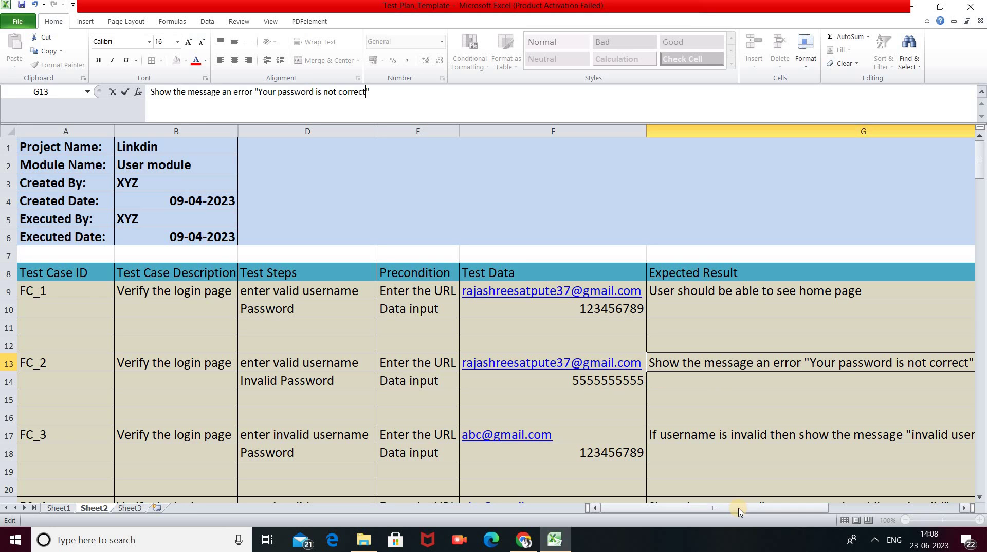
{"action": "left_click_drag", "start_coordinate": [738, 511], "coordinate": [783, 508]}
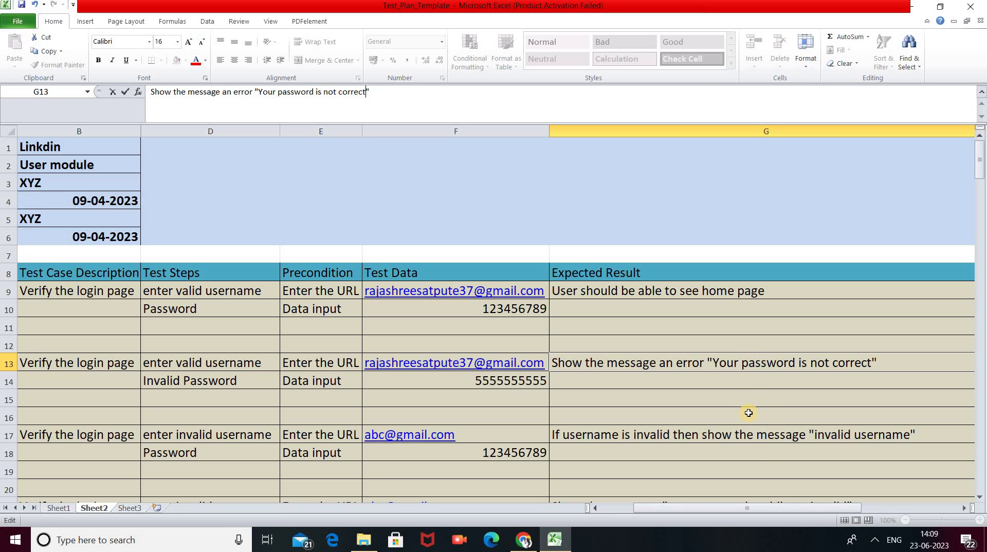
{"action": "left_click_drag", "start_coordinate": [774, 506], "coordinate": [827, 502]}
Step: Switch to Chrome to compare the sign-in error with FC_2's expected result, and return to Excel to review its status and comments
{"action": "left_click", "coordinate": [525, 545]}
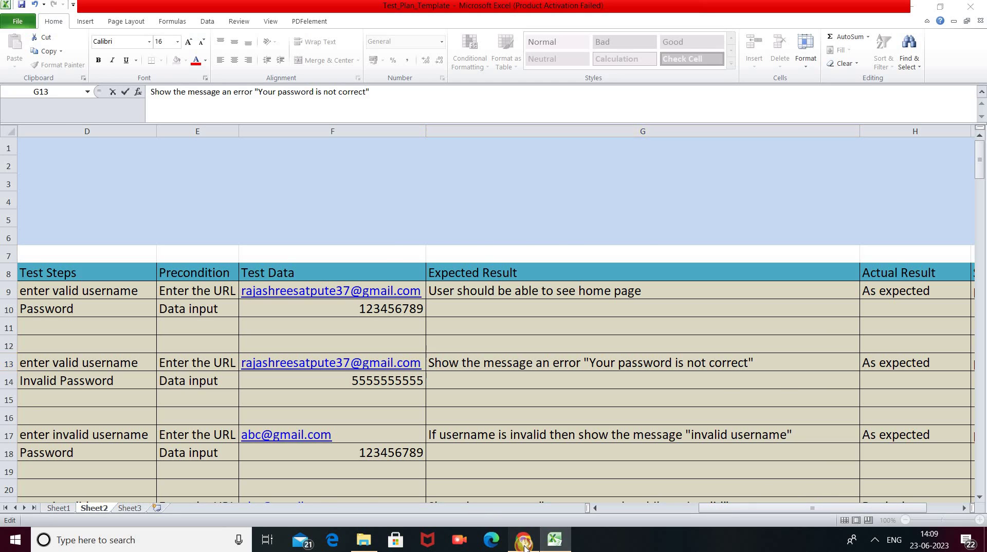
{"action": "left_click", "coordinate": [505, 346]}
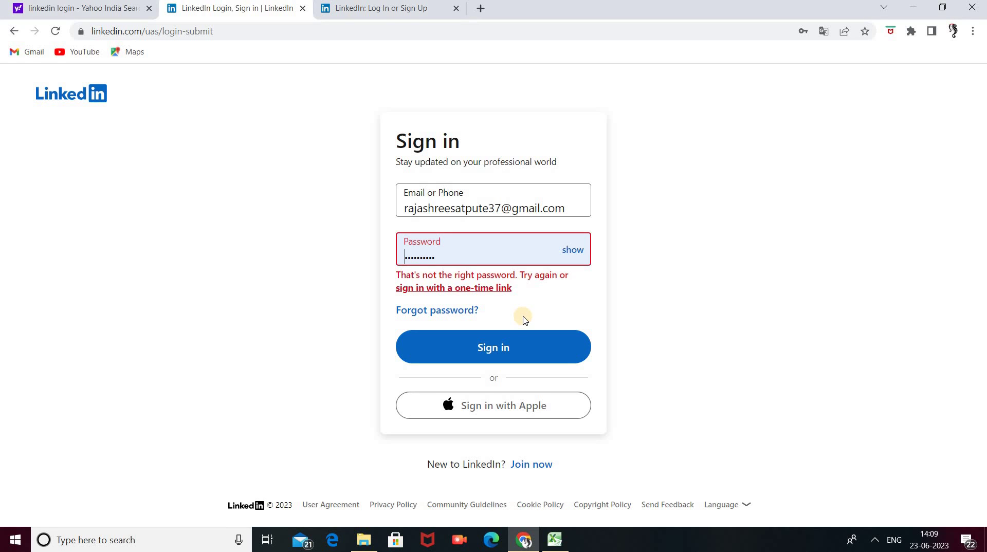
{"action": "left_click", "coordinate": [555, 539]}
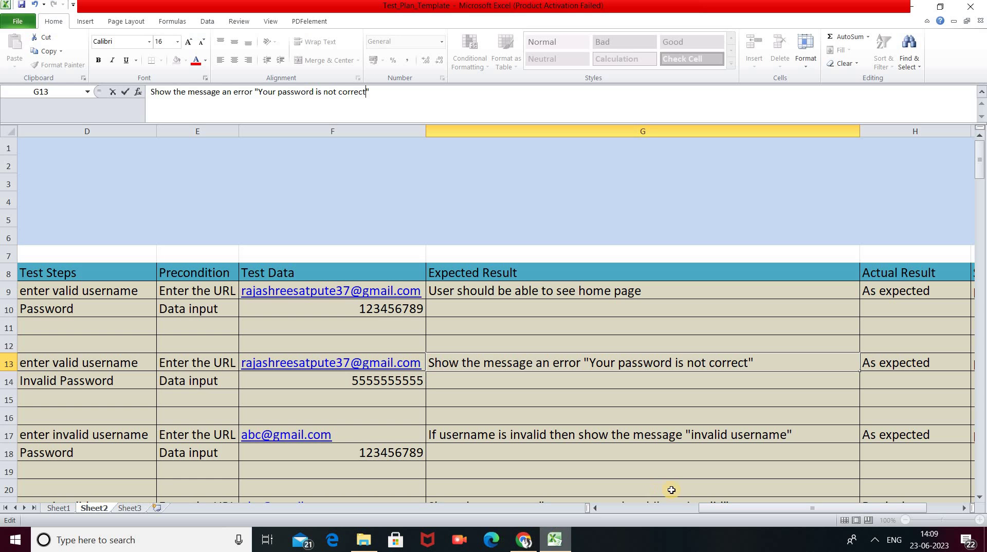
{"action": "left_click_drag", "start_coordinate": [754, 511], "coordinate": [820, 500]}
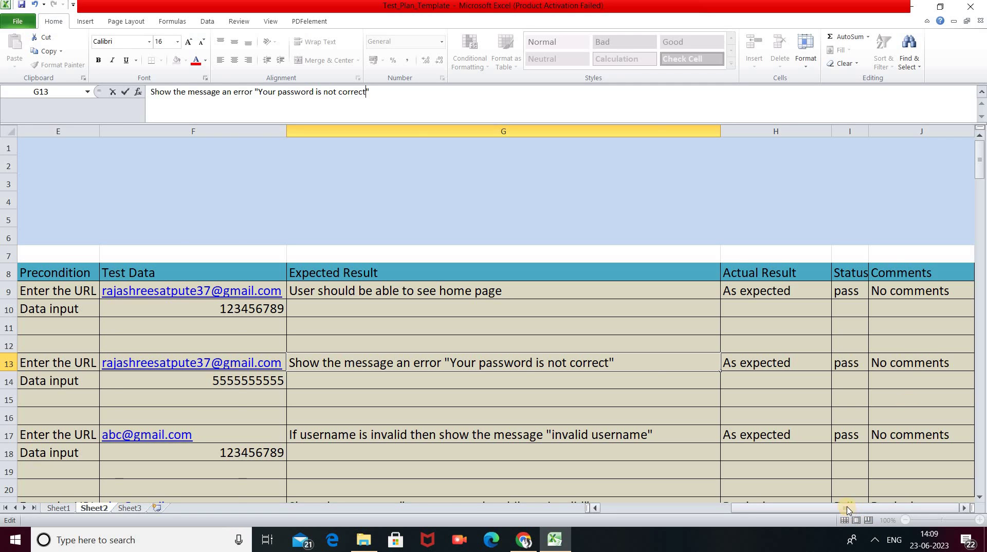
{"action": "left_click_drag", "start_coordinate": [847, 508], "coordinate": [663, 509]}
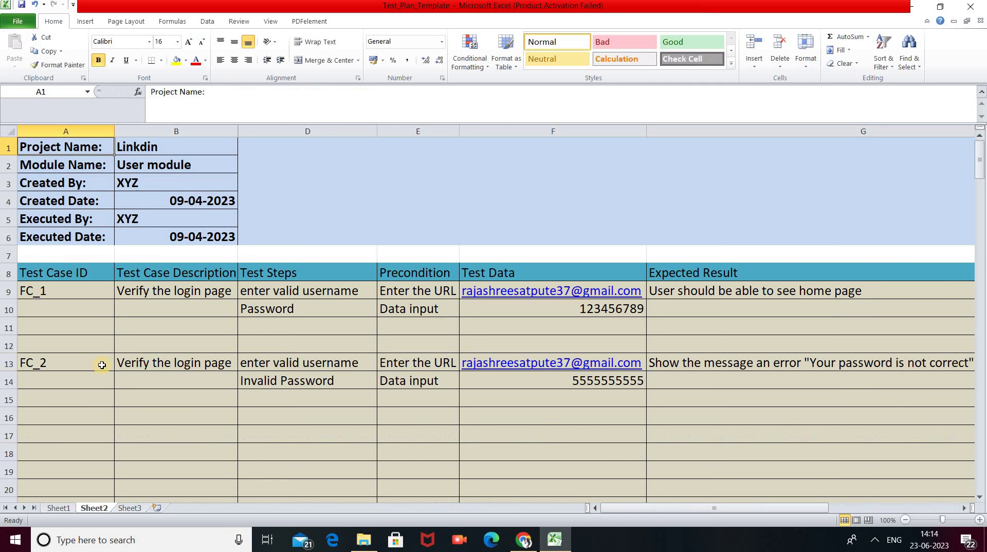